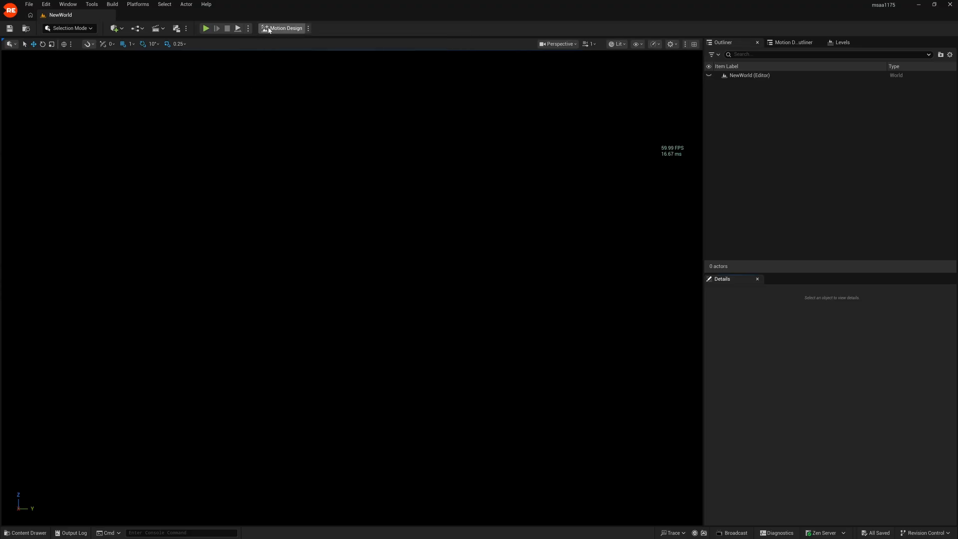
Step: Create a Motion Design scene in the empty level with the Create Transition Logic Default Scene option enabled
click(315, 28)
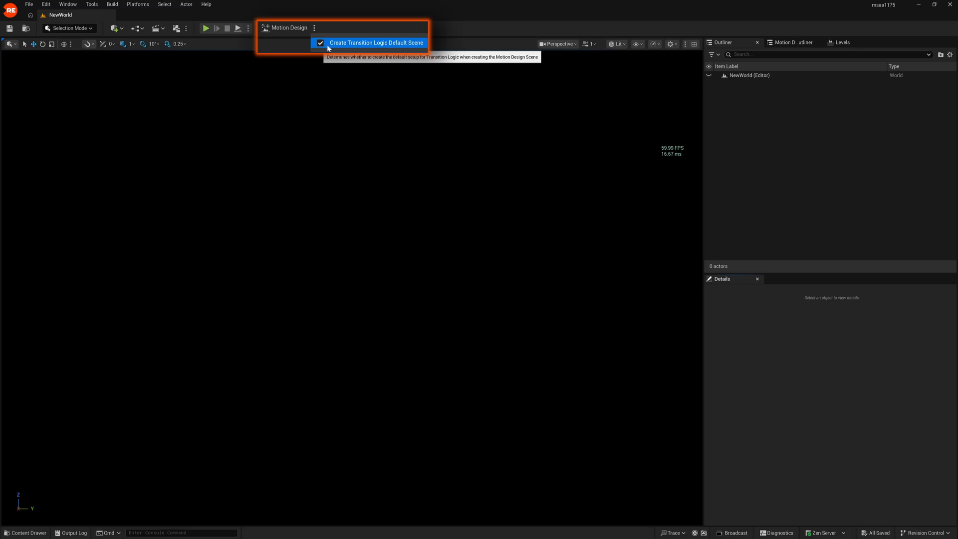
click(287, 29)
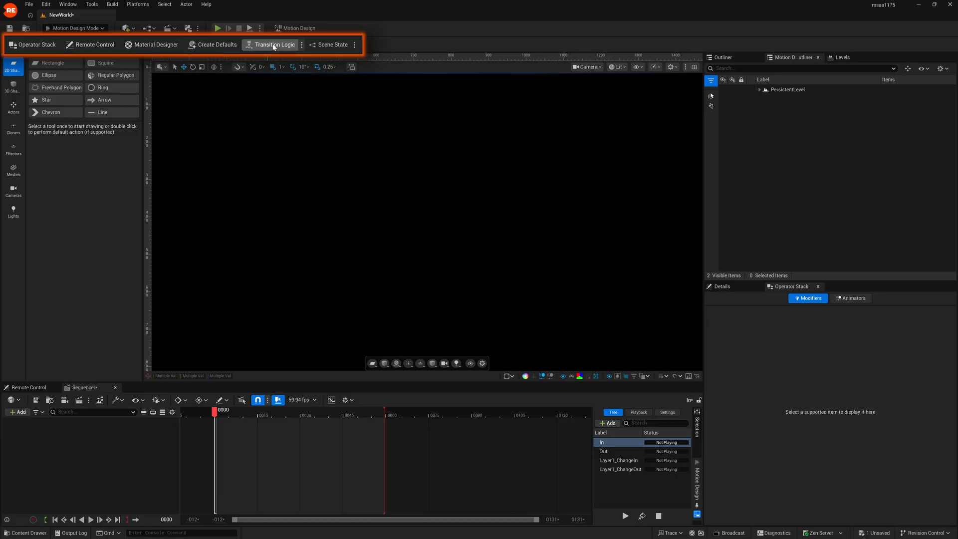
Step: Check the Transition Logic settings and examine the states and tasks in the default transition tree
click(275, 46)
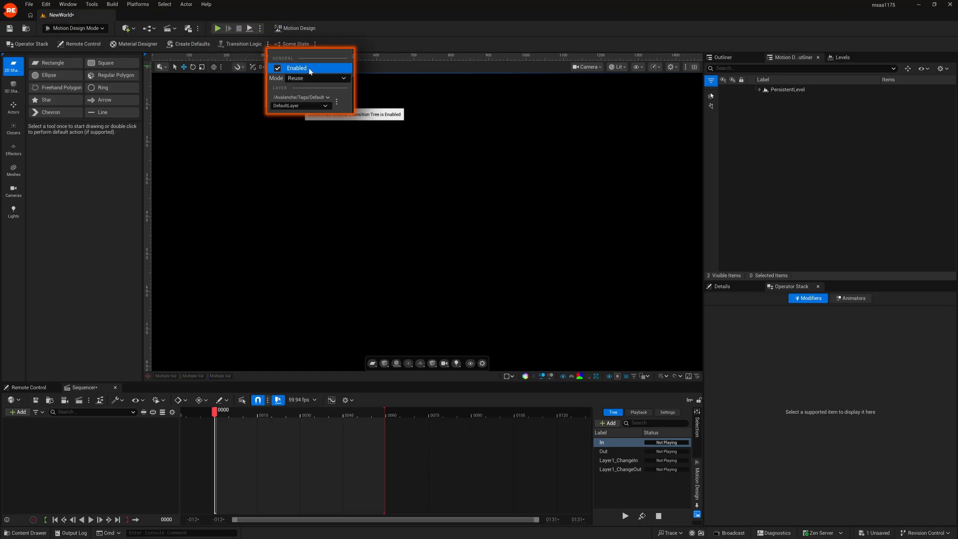
click(247, 45)
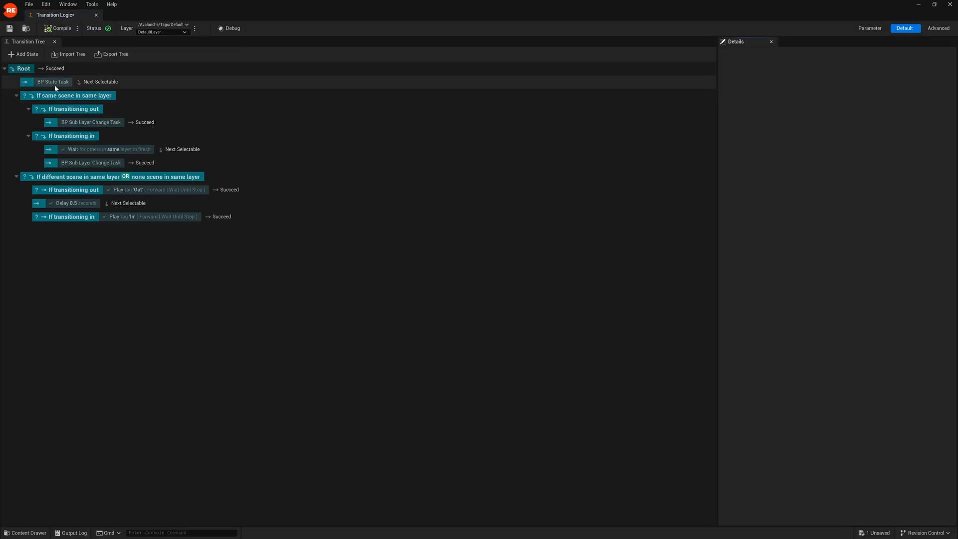
click(55, 87)
click(73, 98)
click(77, 111)
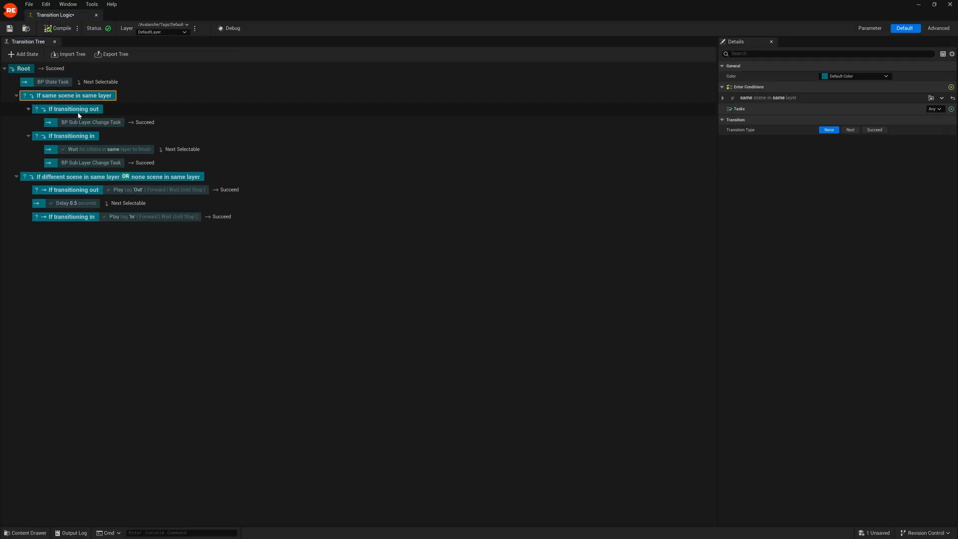
click(82, 135)
click(82, 150)
click(83, 162)
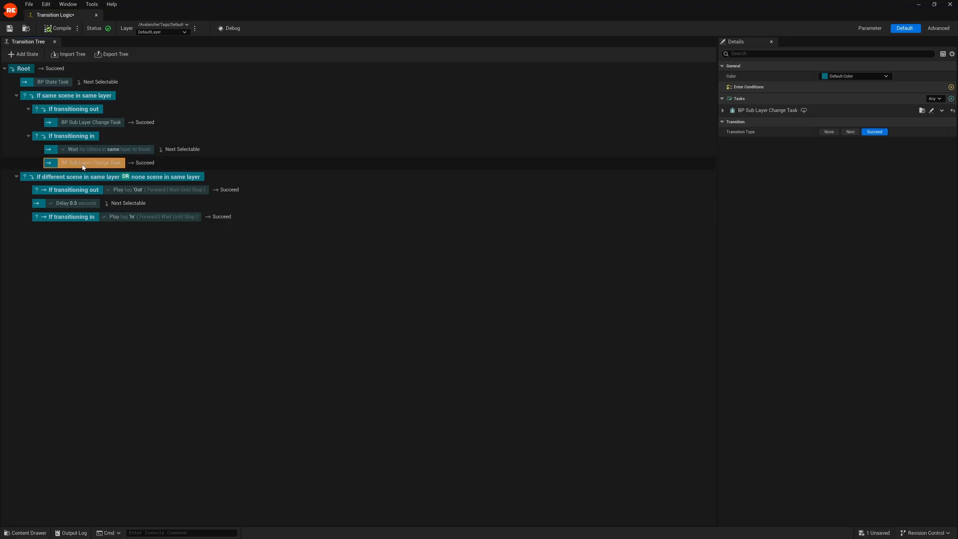
click(84, 177)
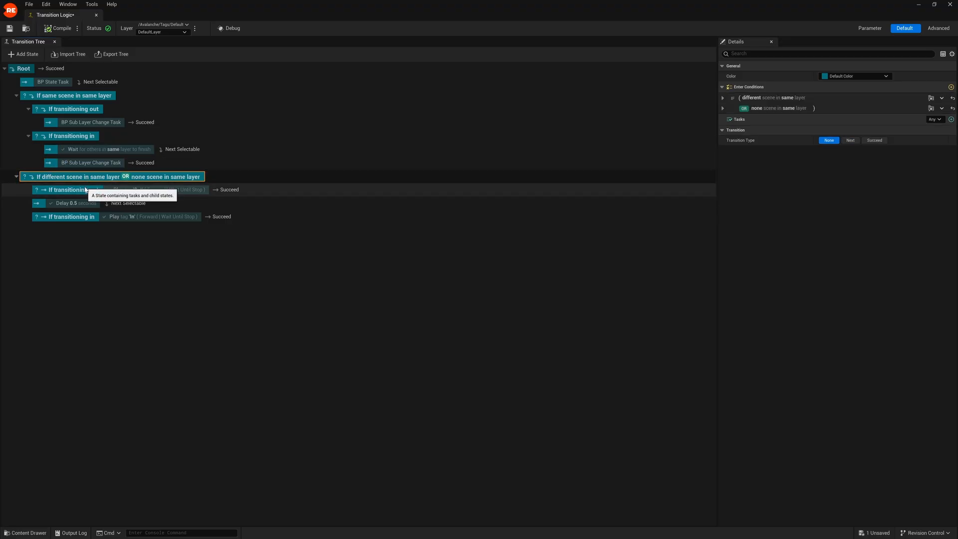
click(92, 151)
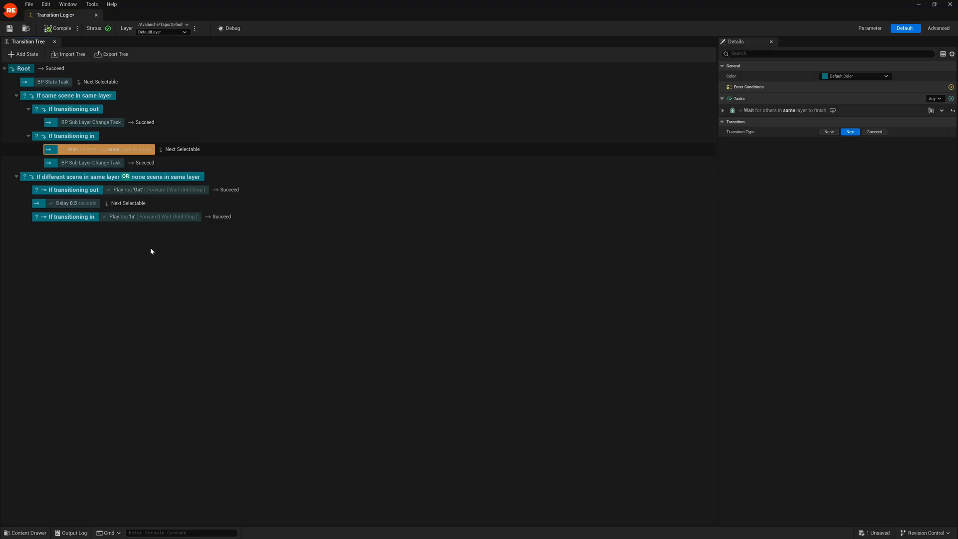
click(97, 15)
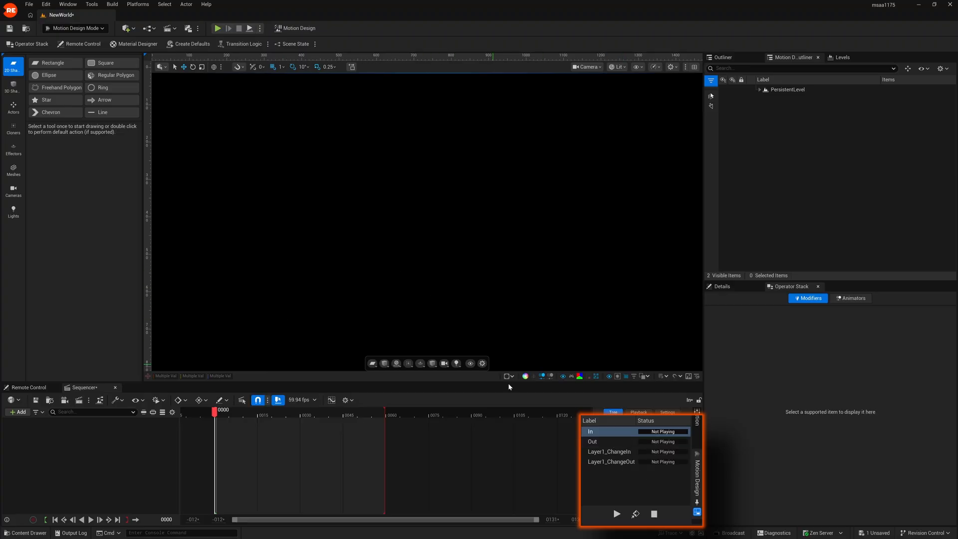
Step: Look through the scene's default In, Out, Layer1_ChangeIn and Layer1_ChangeOut sequences
click(602, 444)
click(603, 450)
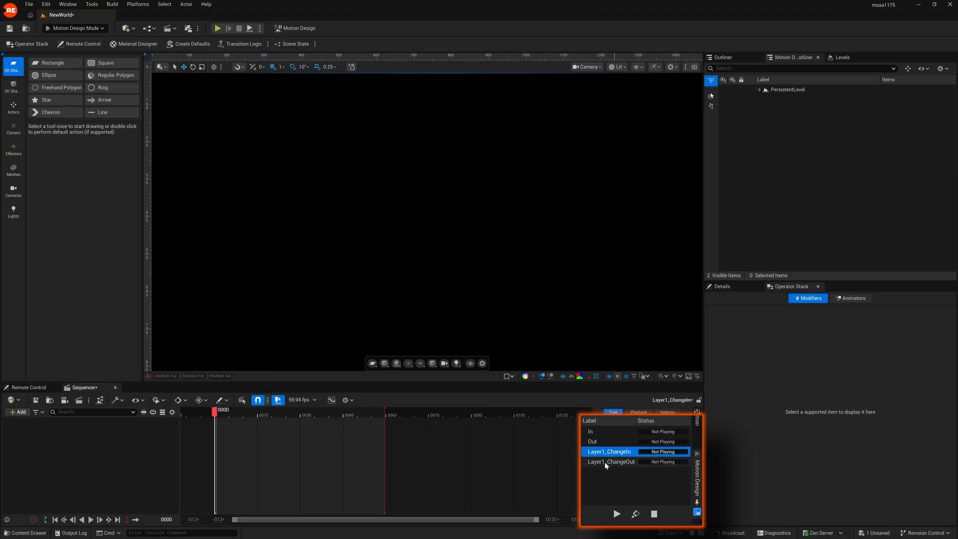
click(604, 462)
click(599, 432)
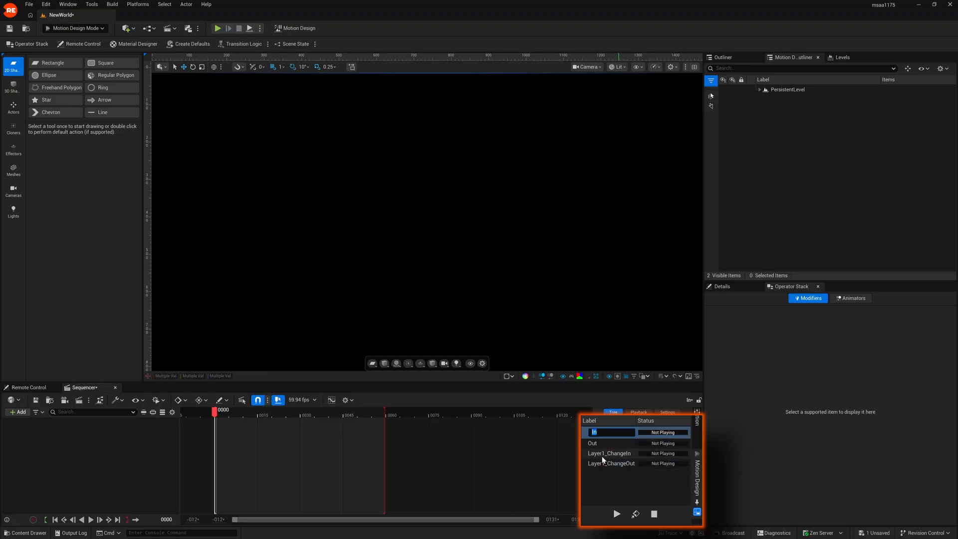
click(612, 463)
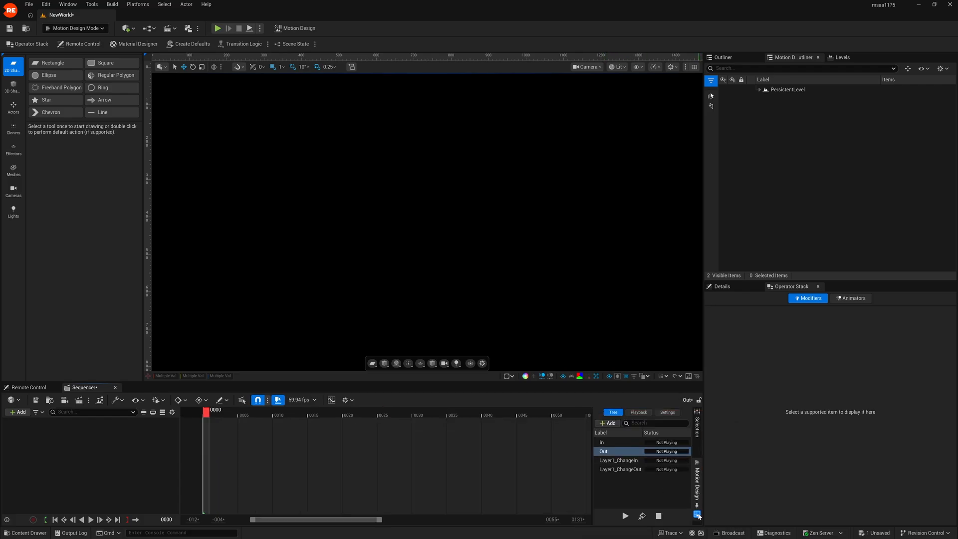
Step: Undock the Sequencer's Motion Design sequence list, reopen it and dock it again
click(698, 515)
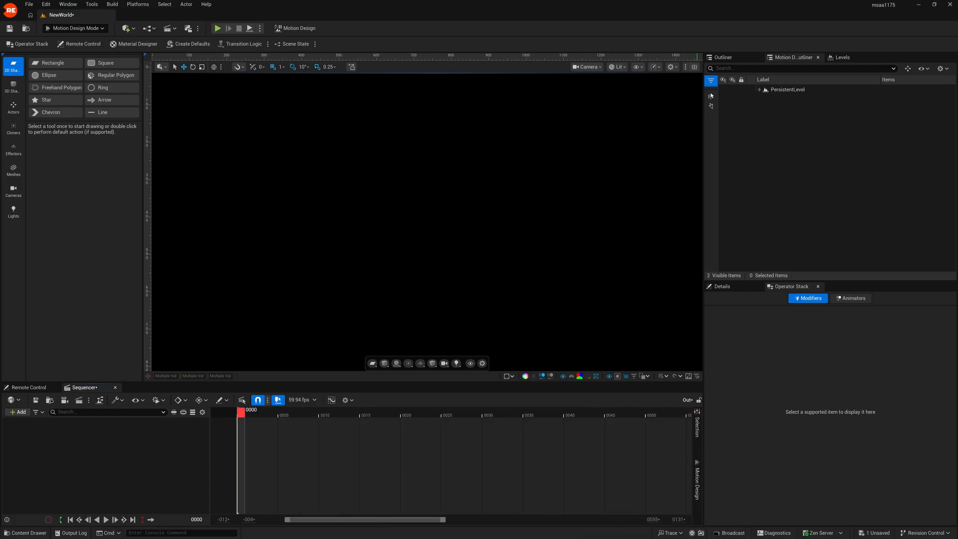
click(698, 476)
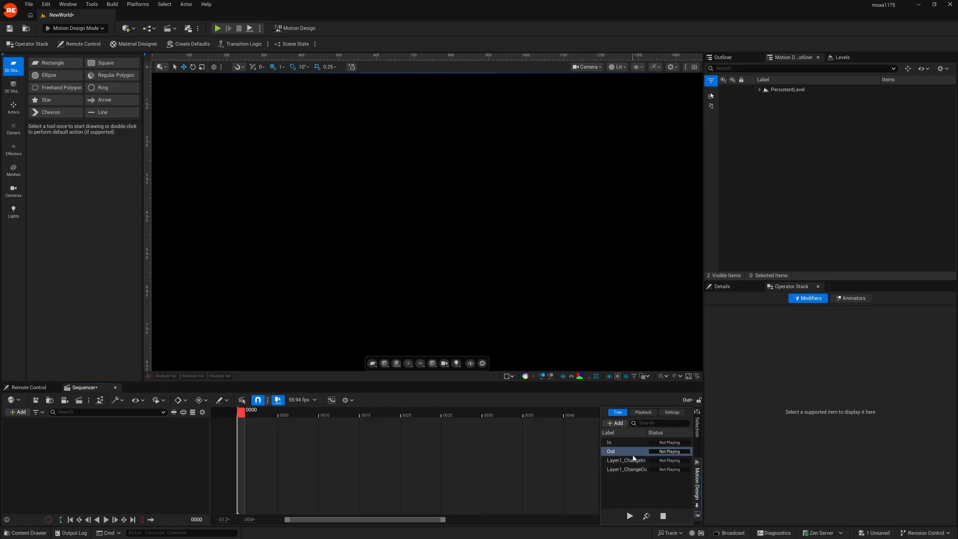
click(698, 512)
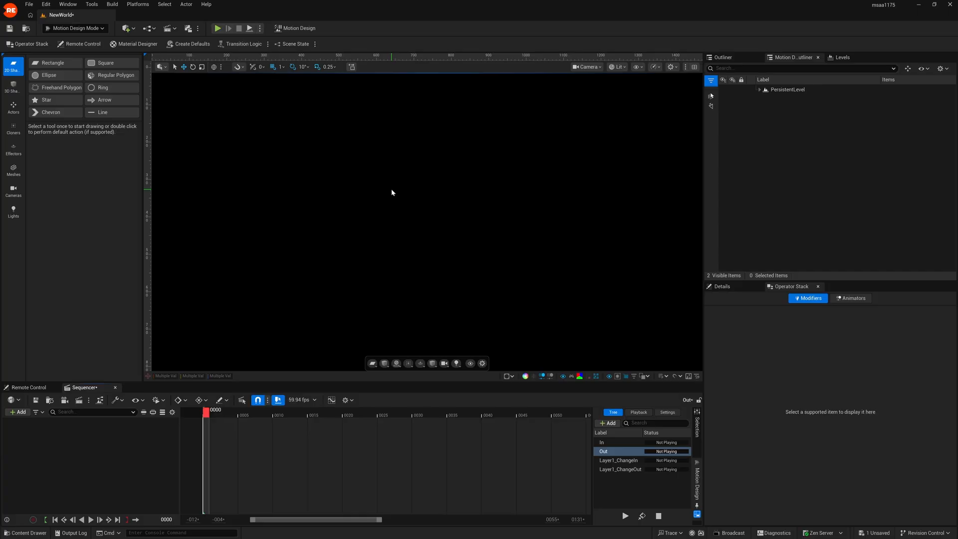
Step: Open the LT_NameTag level from the ZeroDensity/Templates/Football folder, saving the NewWorld level
key(ctrl+space)
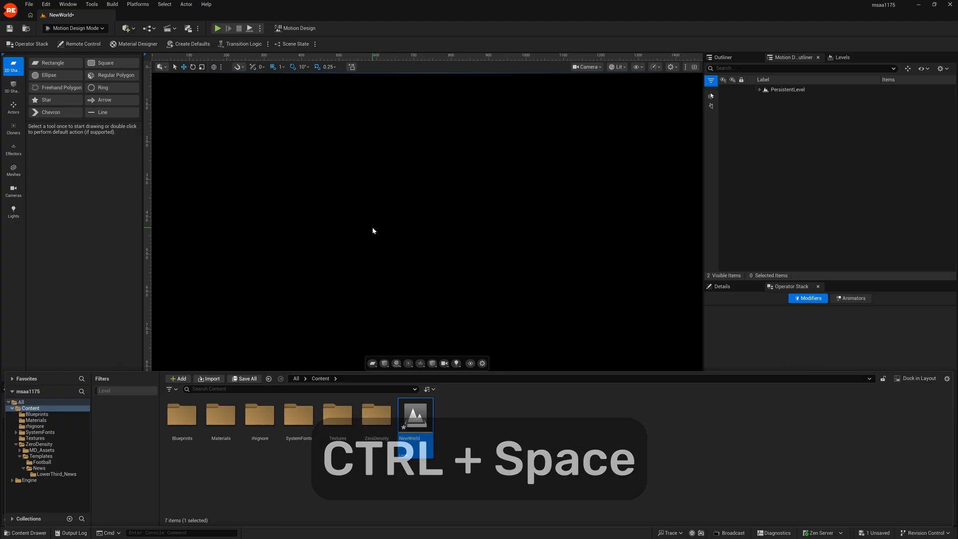
double_click(379, 418)
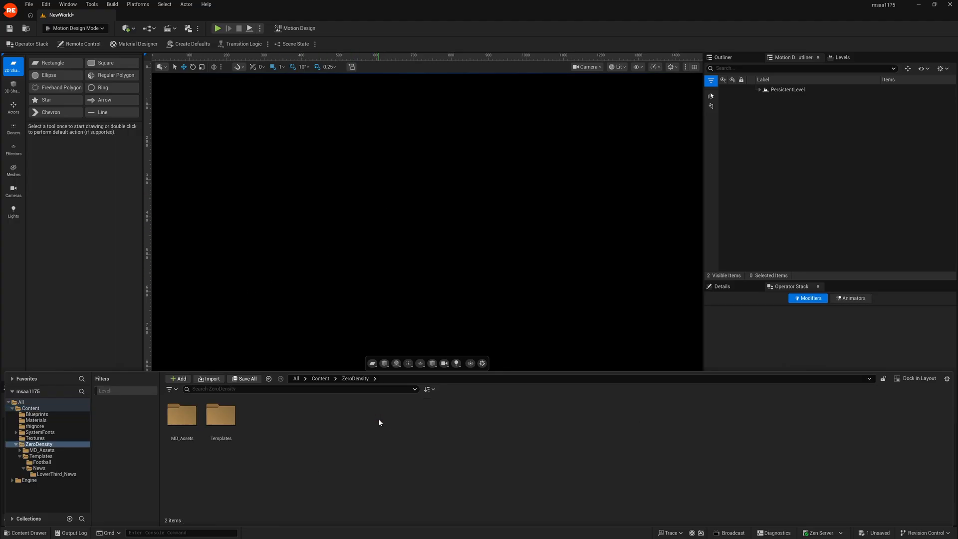
double_click(212, 416)
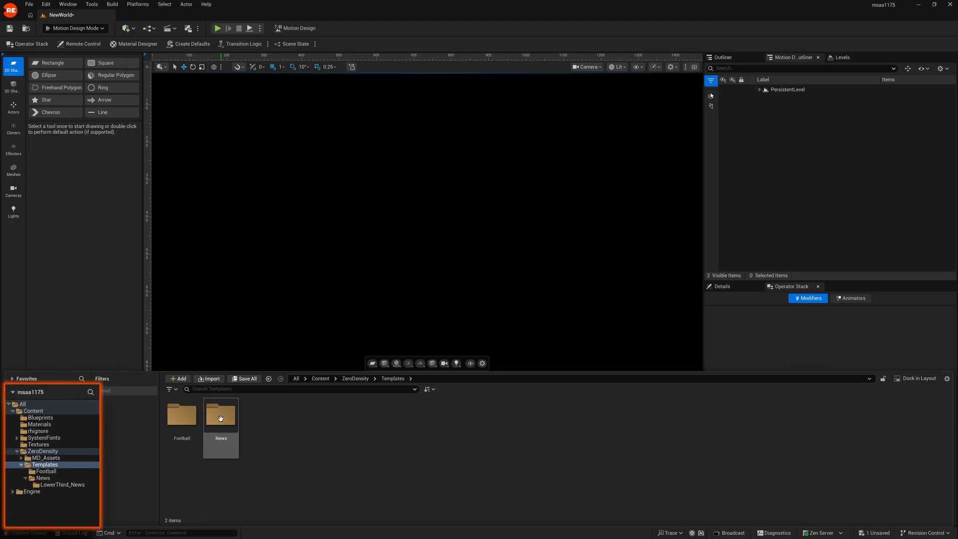
double_click(182, 415)
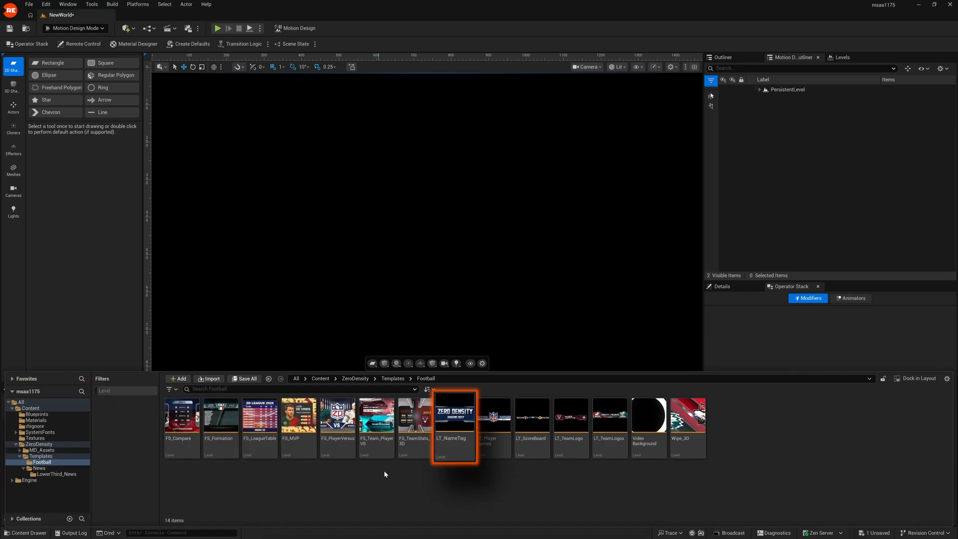
click(442, 439)
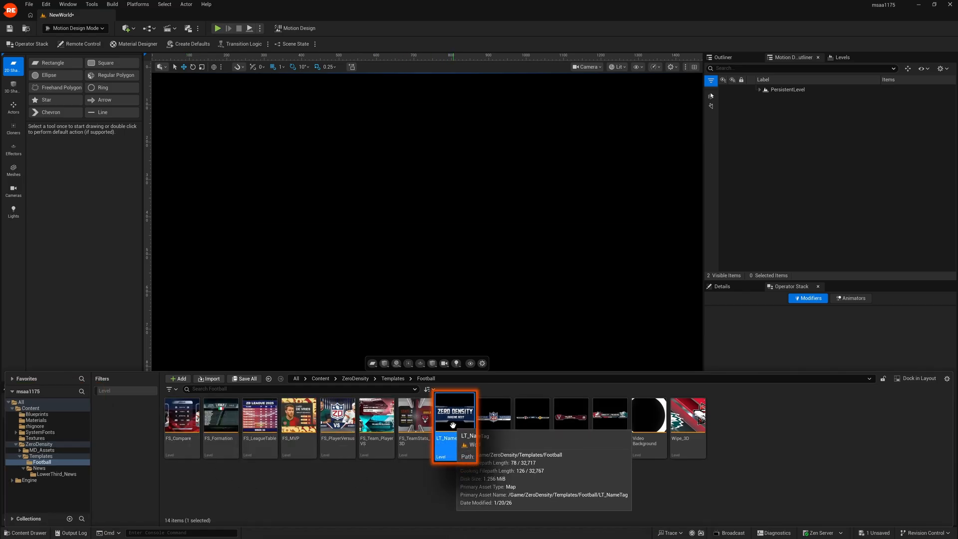
double_click(455, 444)
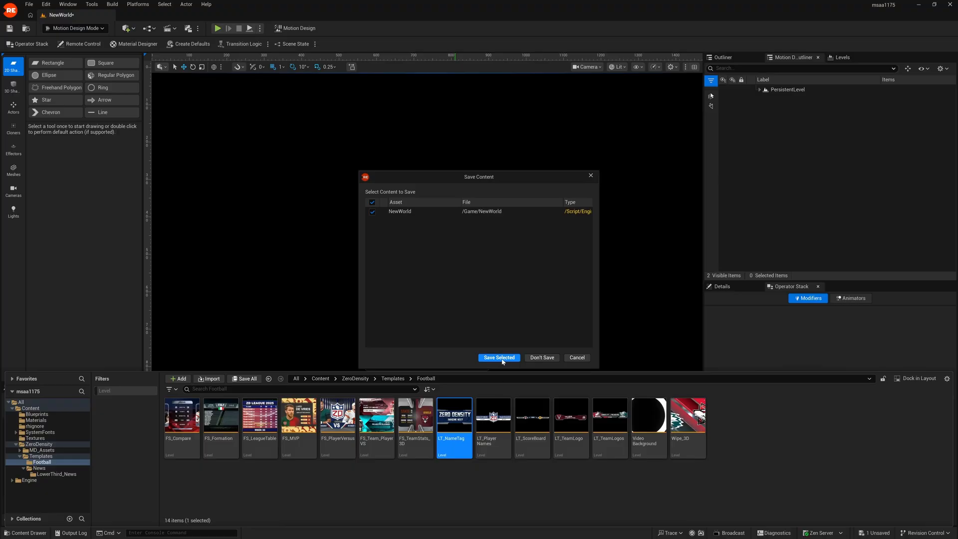
click(499, 357)
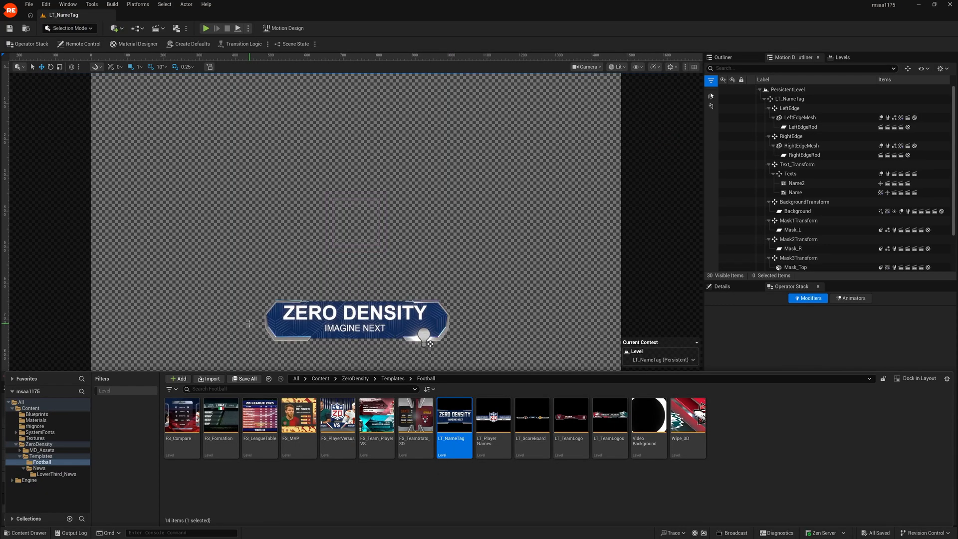
Step: Examine the name tag's Out, In, ChangeIn and ChangeOut sequences and check its Transition Logic mode and layer settings
click(249, 324)
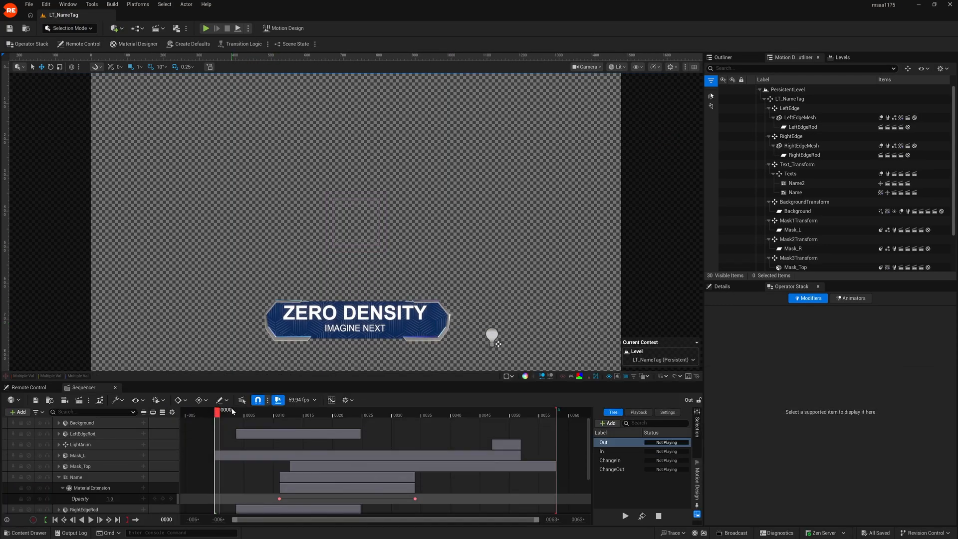
drag(231, 417, 284, 461)
click(606, 441)
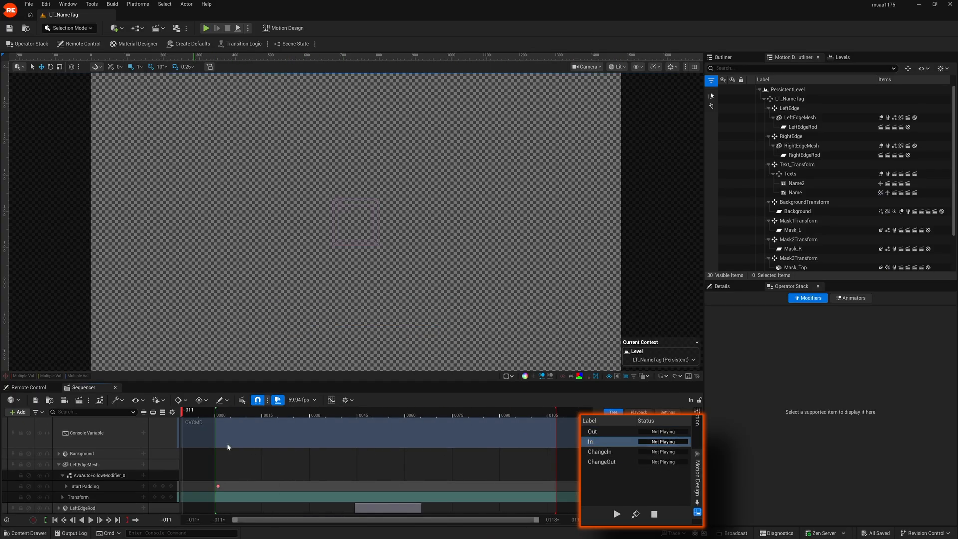
click(627, 452)
click(601, 462)
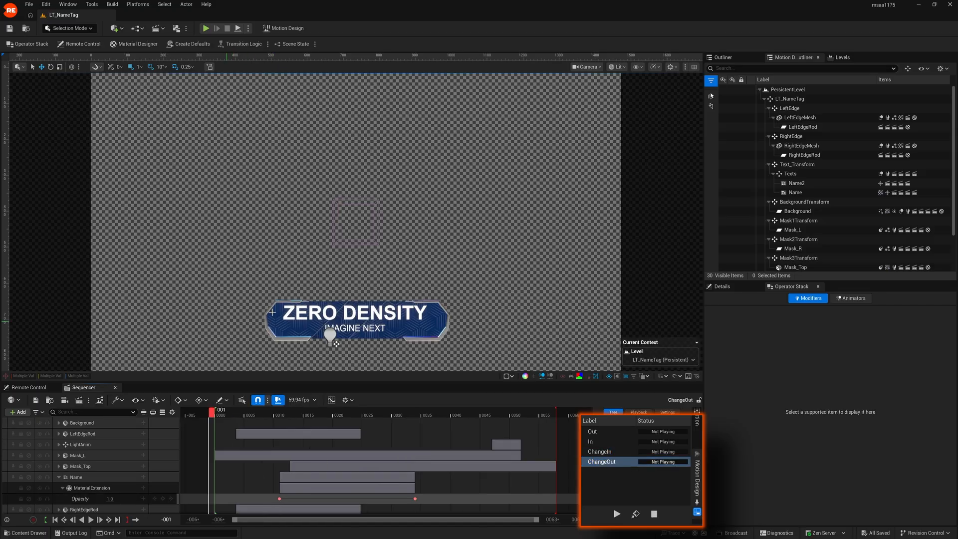
drag(409, 344, 279, 344)
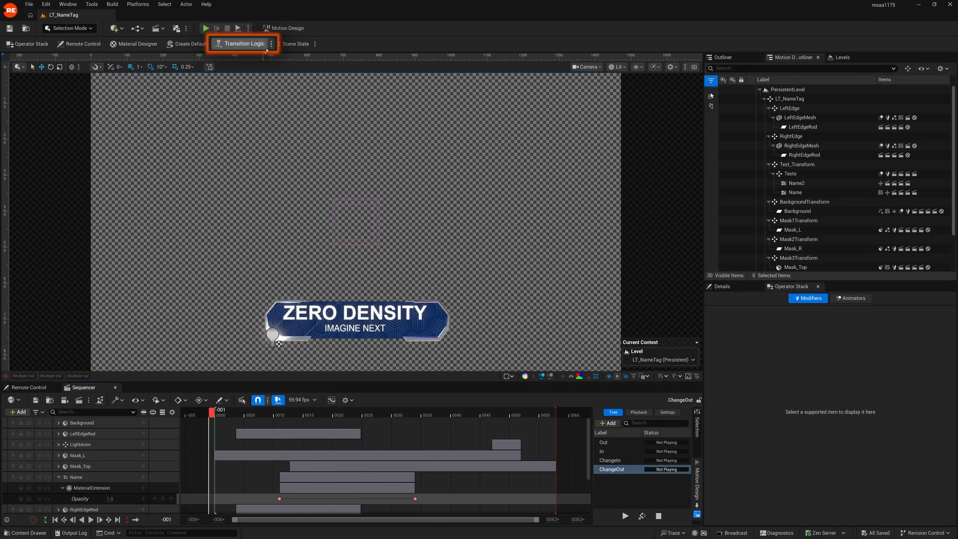
click(271, 44)
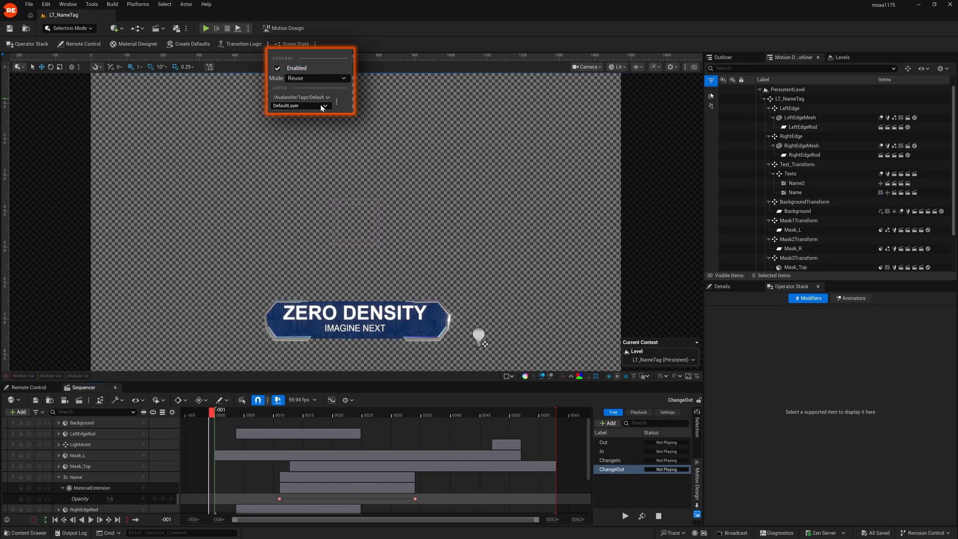
click(291, 105)
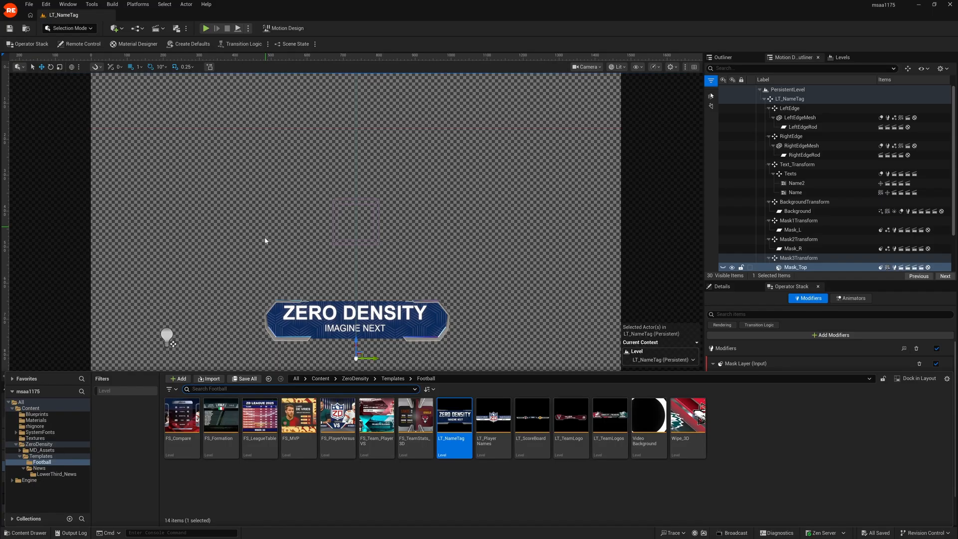
Step: Create a Motion Design Tag Collection named MDTC_MyTags in the Content folder and open it
click(317, 379)
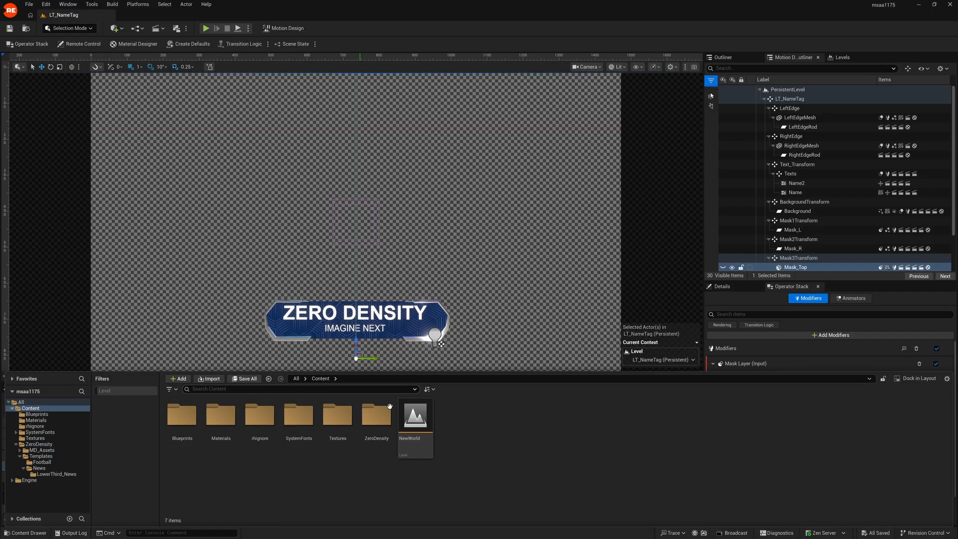
right_click(467, 427)
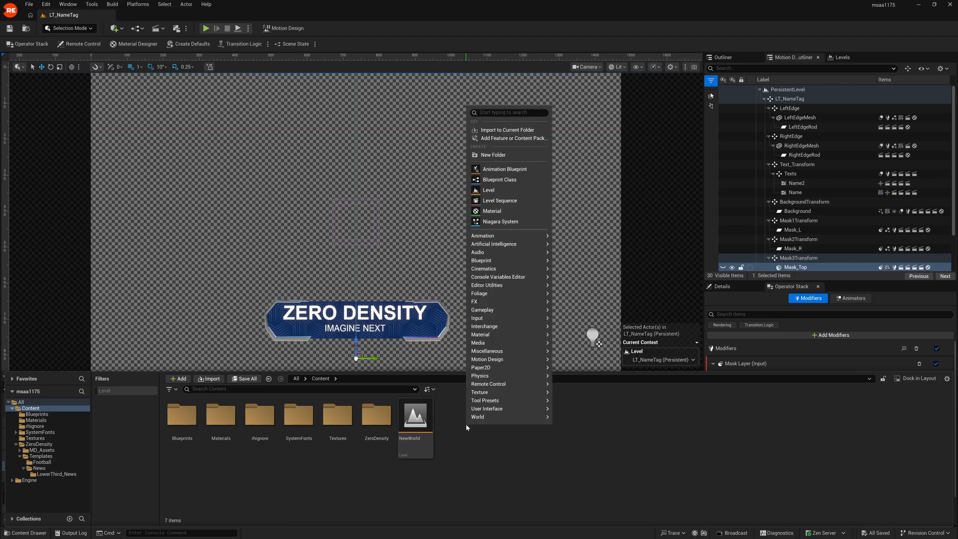
mouse_move(488, 363)
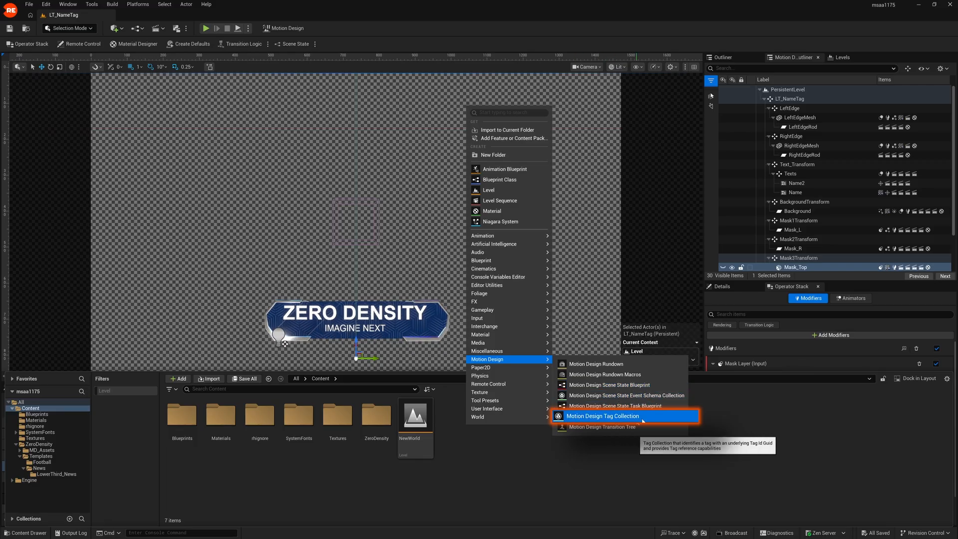
click(577, 416)
text(MD)
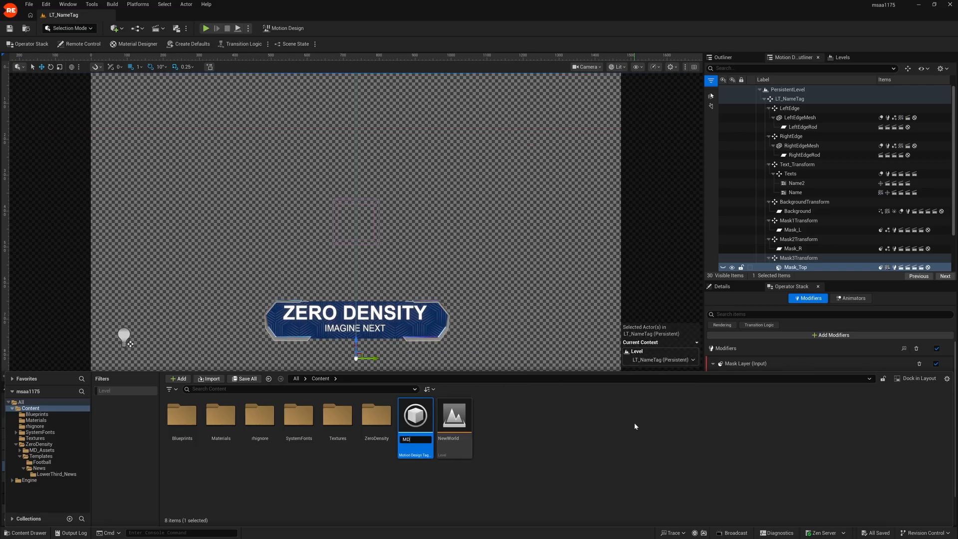
text(TC)
key(Return)
double_click(407, 411)
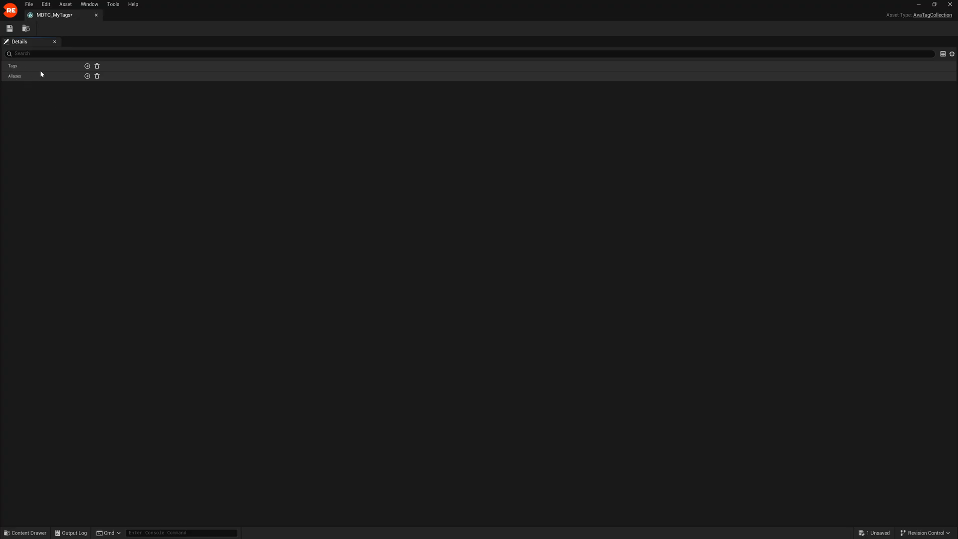
Step: Add three tags to the MDTC_MyTags collection and name them Layer1, Layer2 and Layer3
click(87, 66)
click(87, 66)
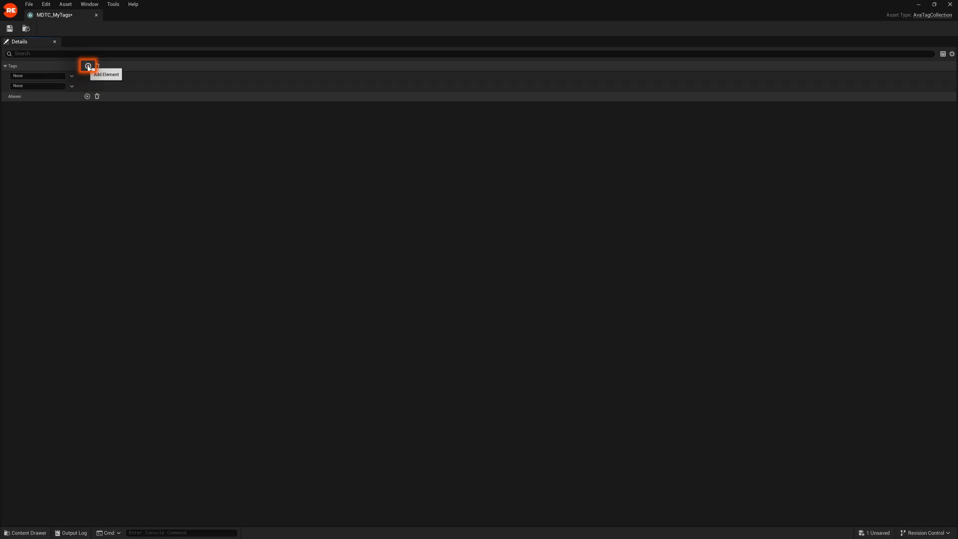
click(86, 66)
click(50, 76)
click(40, 82)
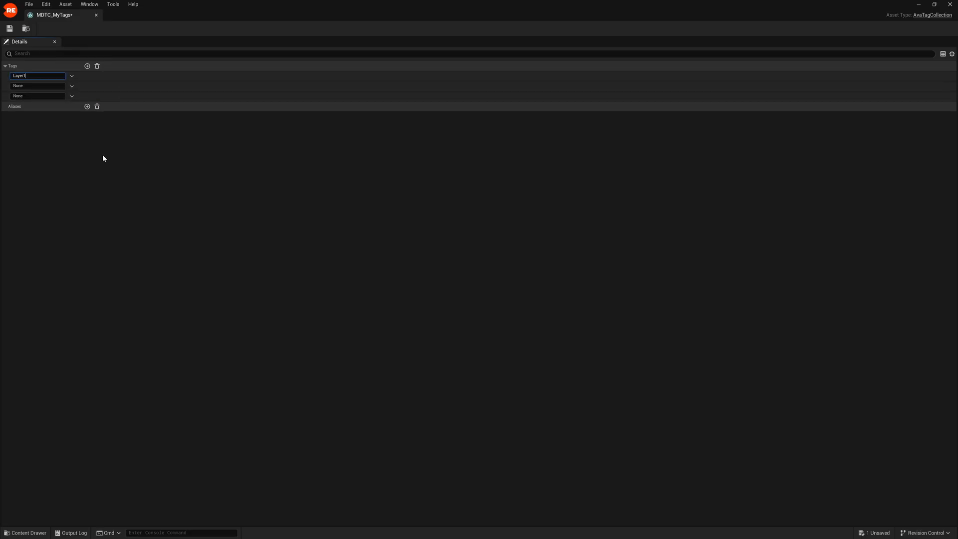
key(Tab)
text(Layer2)
key(Tab)
text(Layer3)
key(Return)
Step: Rename the three tags to Lowerthird, Fullscreen and ChannelBug, save the tag collection and close it
text(Lowerthird)
key(Tab)
text(Fullscreen)
key(Tab)
text(ChannelBug)
key(Return)
click(10, 29)
click(96, 16)
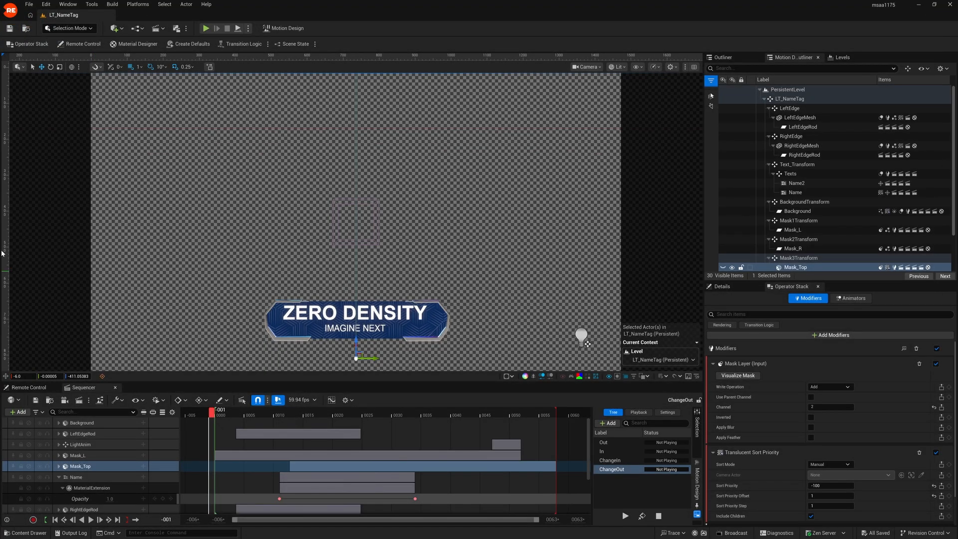
Step: Set the LT_NameTag level's Transition Logic layer to Lowerthird from the MDTC_MyTags collection and save the level
click(268, 44)
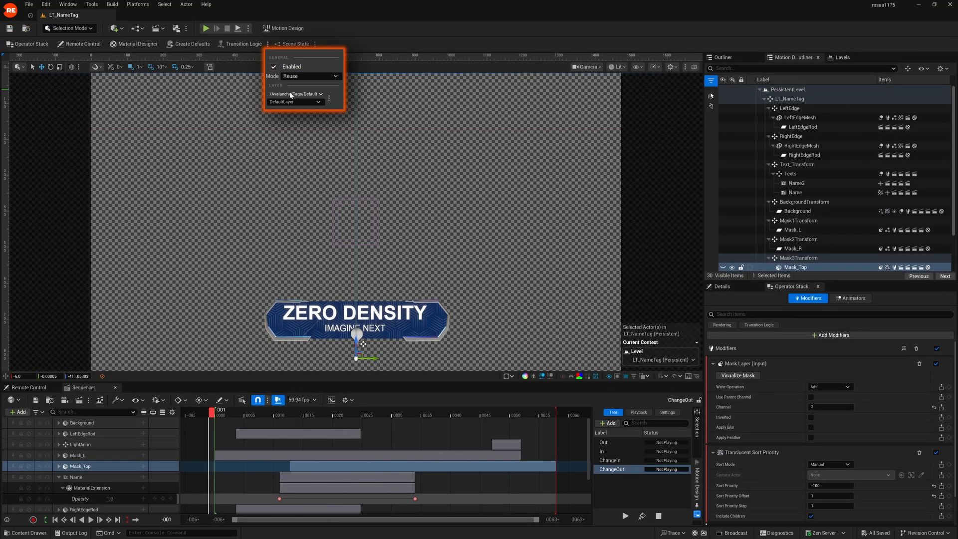
click(321, 94)
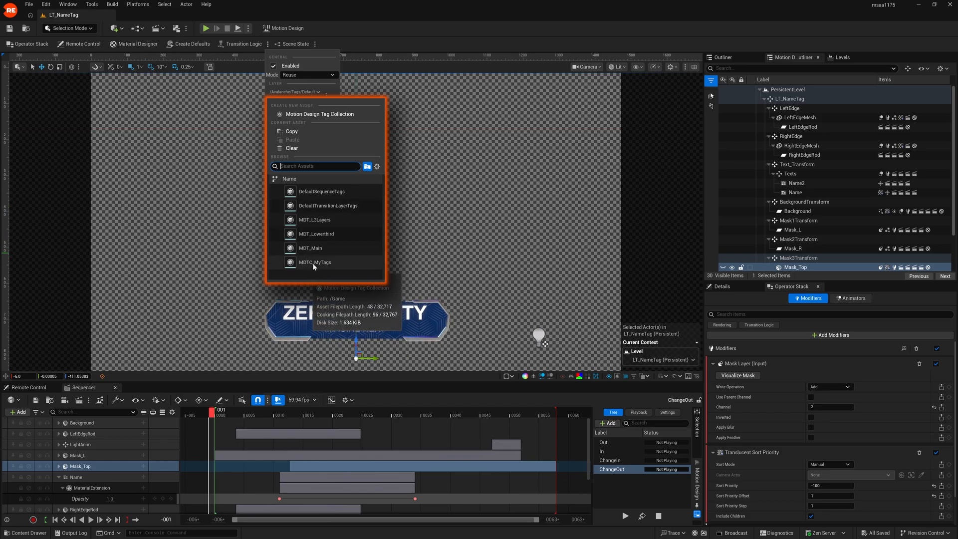
click(313, 263)
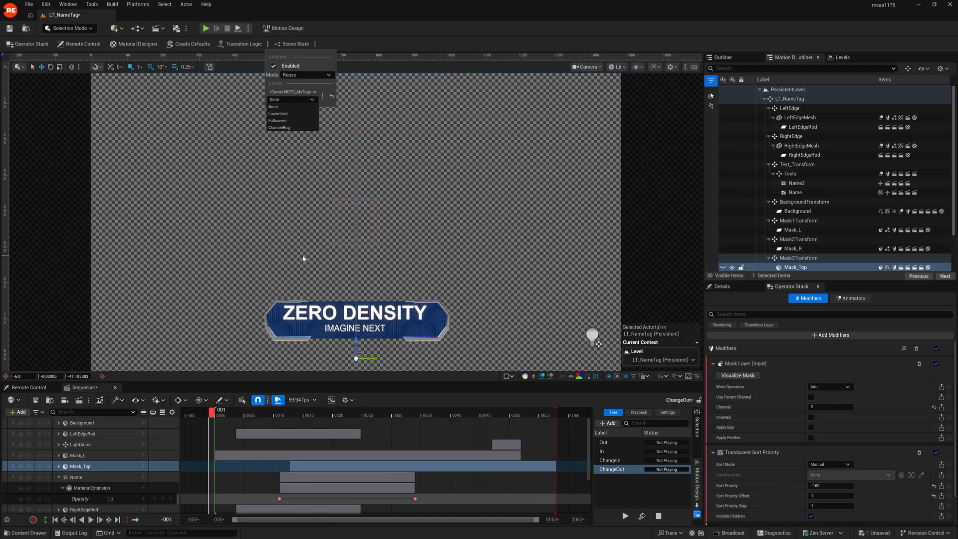
click(283, 120)
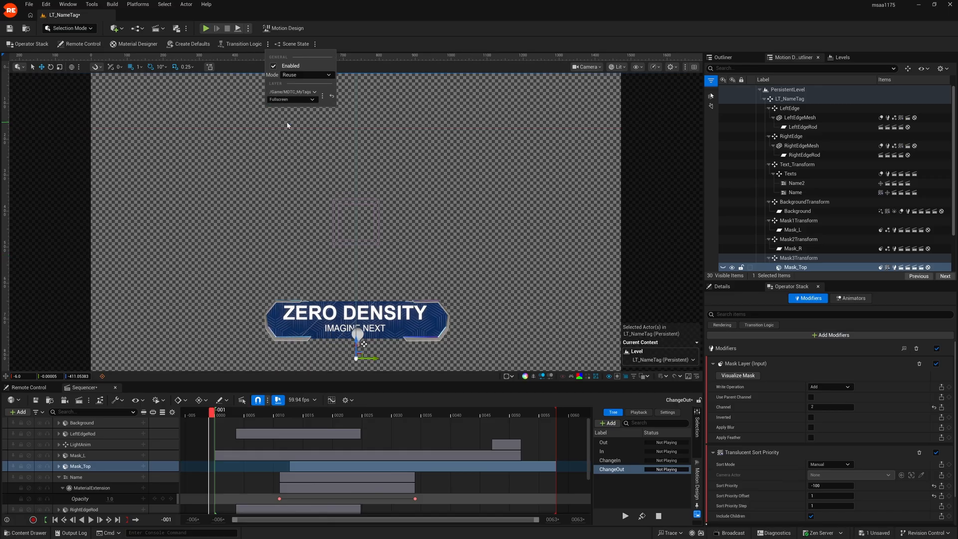
click(289, 99)
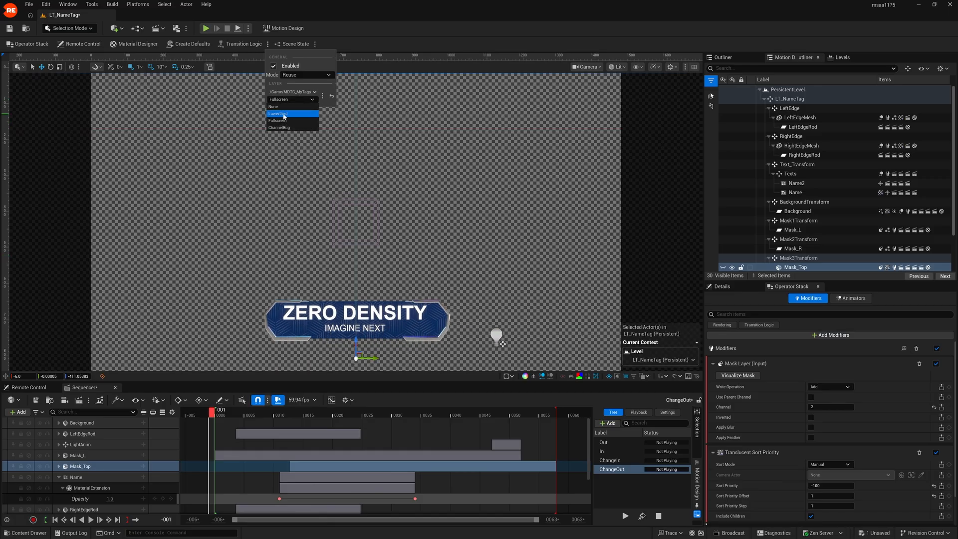
click(283, 115)
click(310, 175)
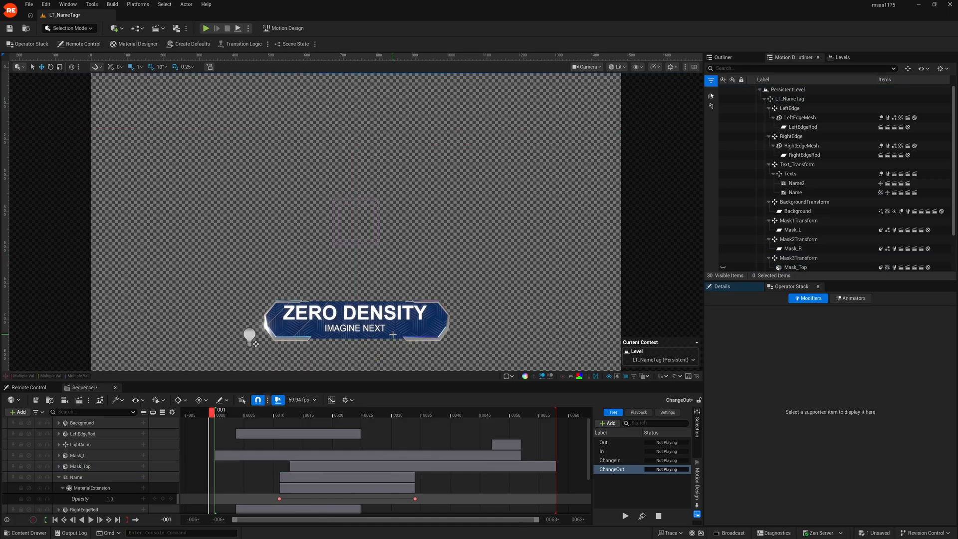
click(880, 533)
click(539, 360)
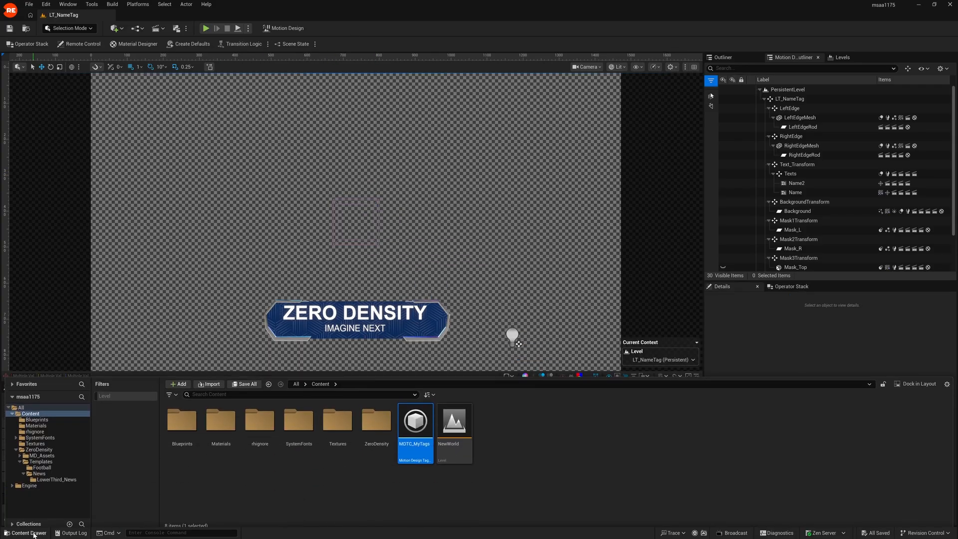
Step: Create a Motion Design Rundown in the Content folder with its default name and open it
key(ctrl+space)
click(498, 452)
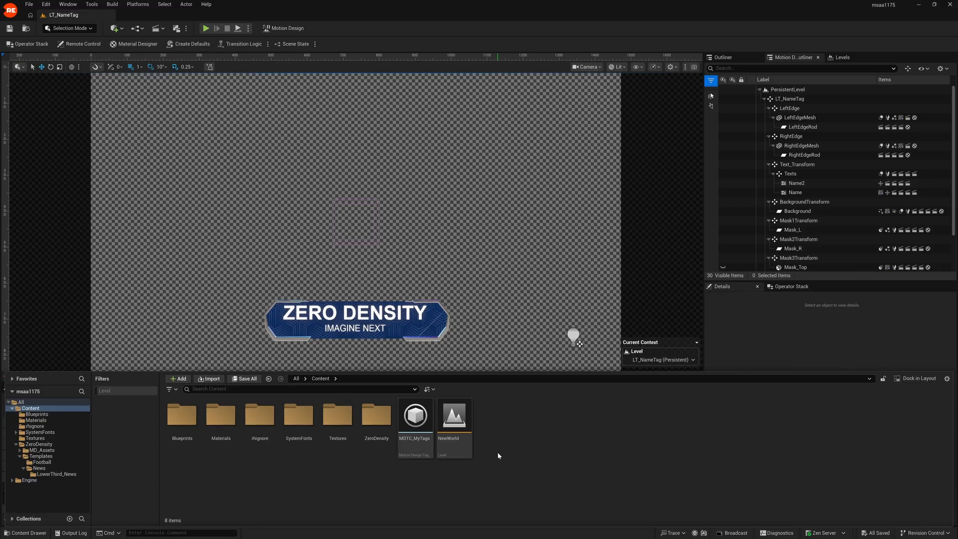
right_click(493, 411)
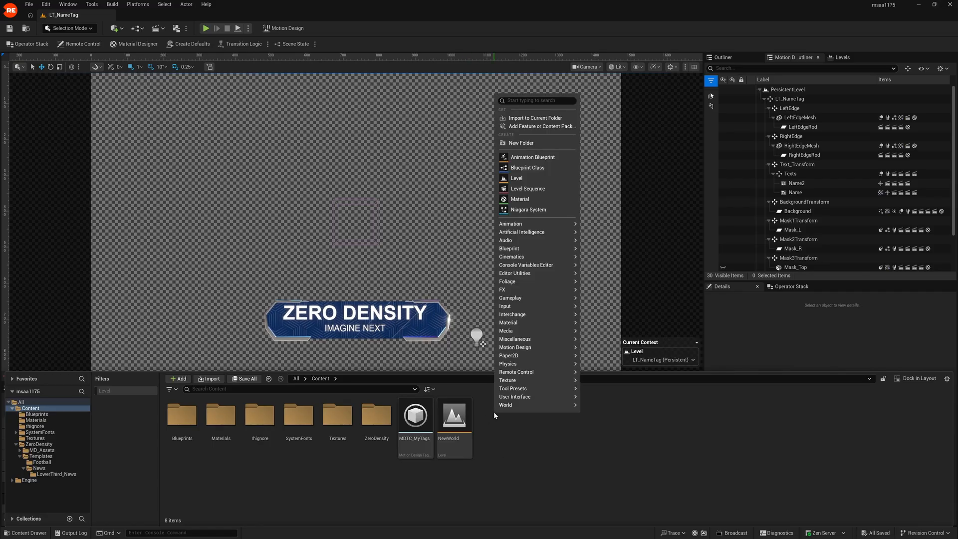
mouse_move(515, 347)
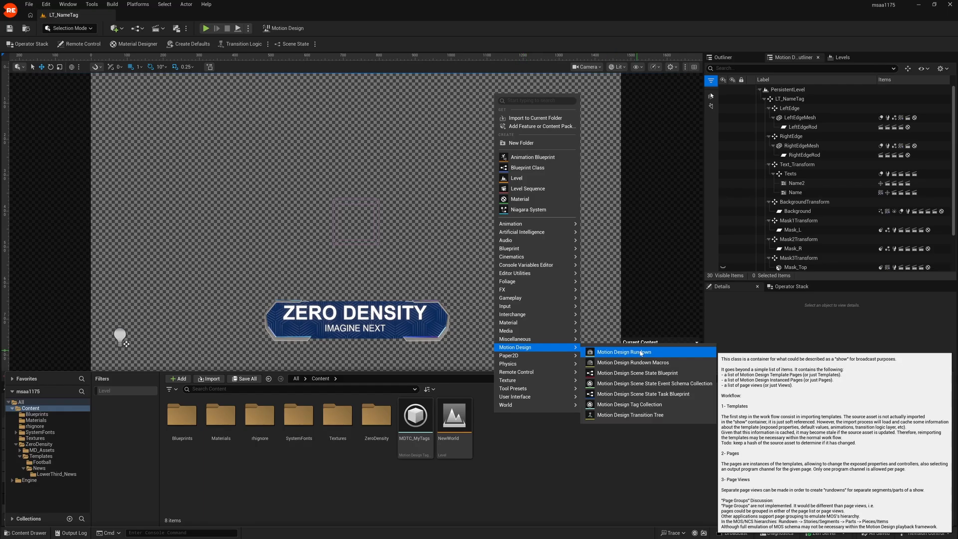
click(610, 352)
key(Return)
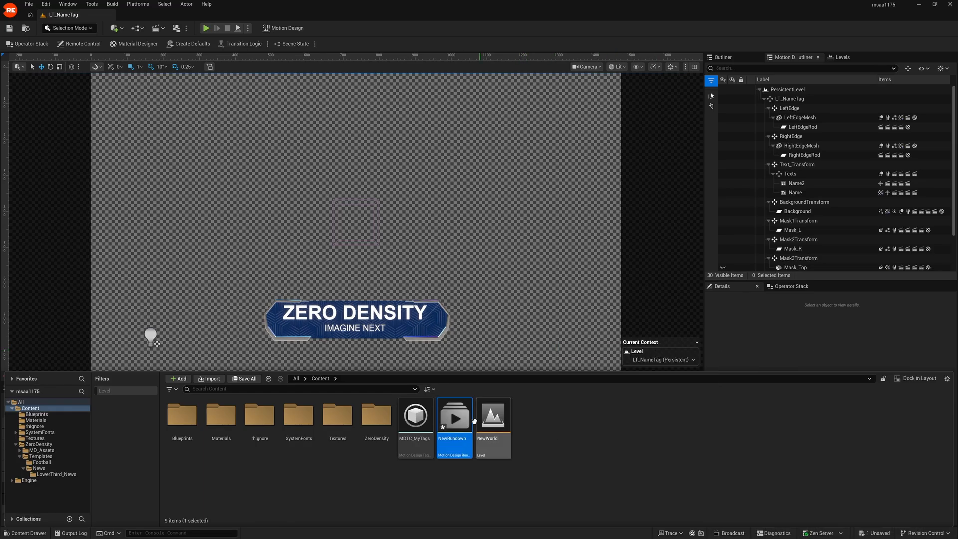
double_click(453, 418)
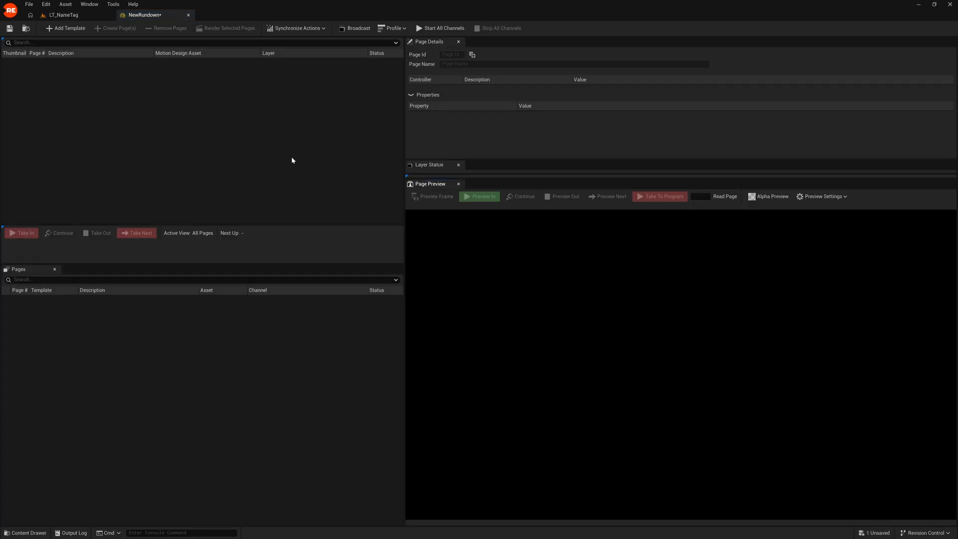
Step: Add a new channel in the Broadcast editor and return to the rundown
click(355, 28)
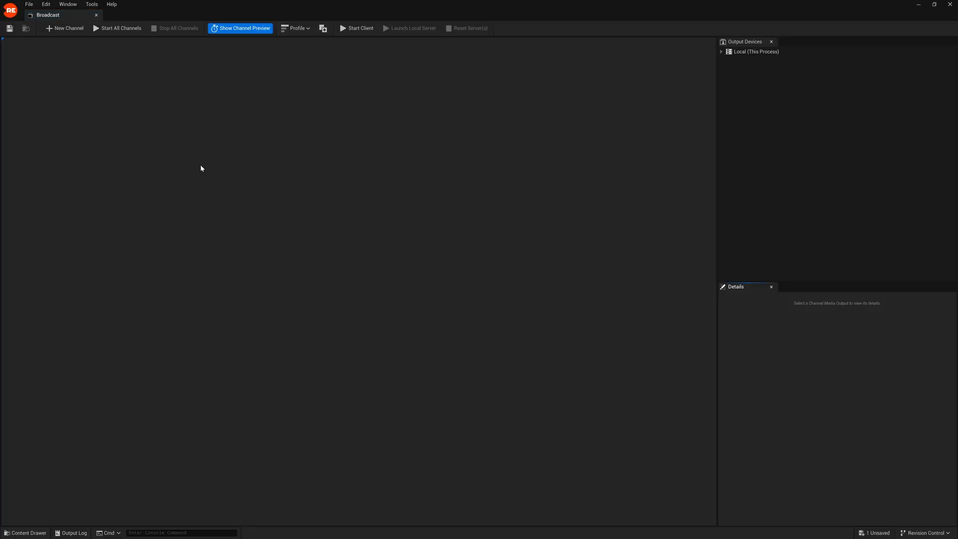
click(73, 30)
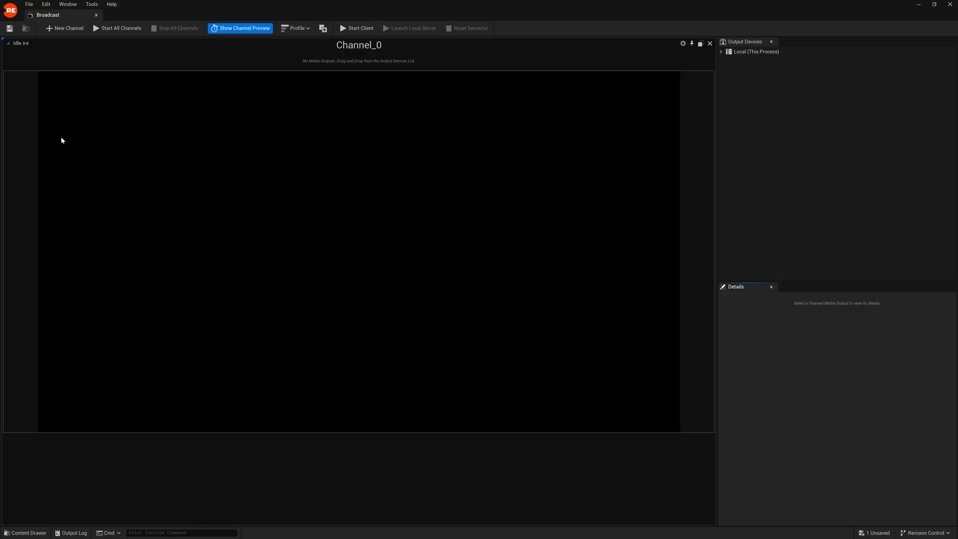
click(96, 15)
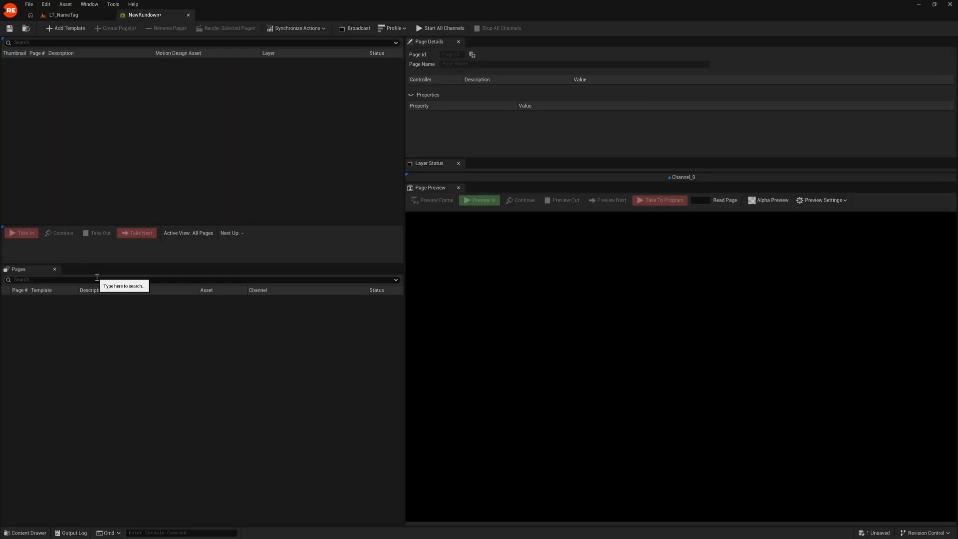
Step: Add a template to the rundown and assign the LT_NameTag level as its Motion Design asset
click(75, 32)
click(241, 72)
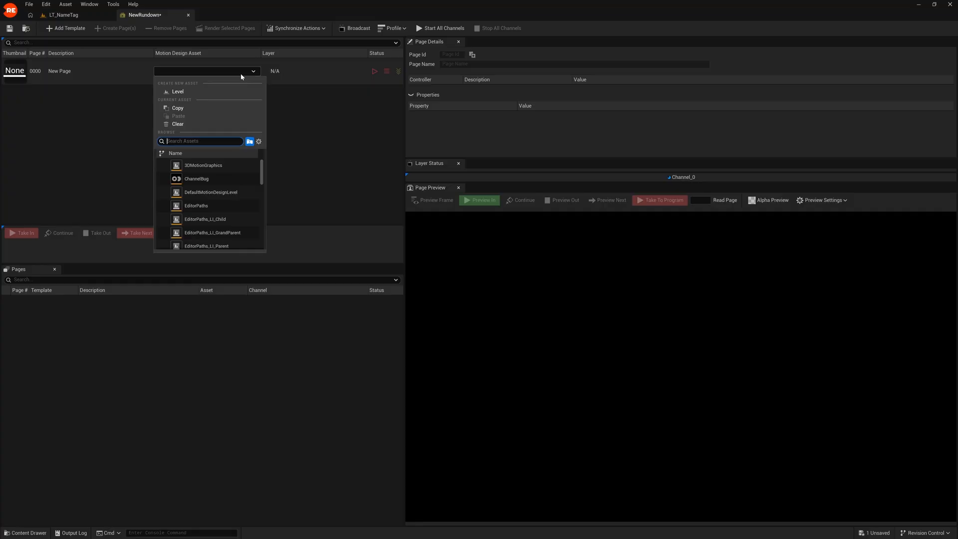
text(name)
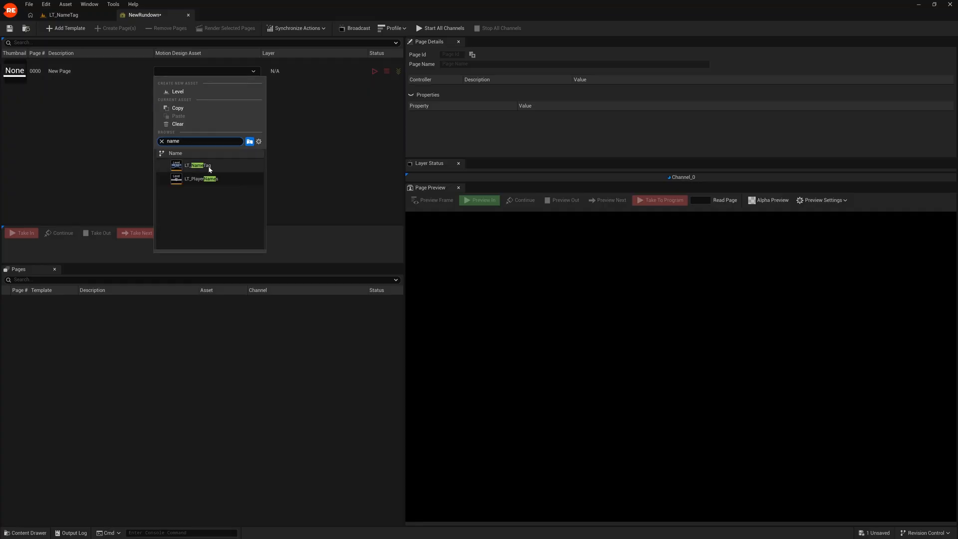
click(209, 166)
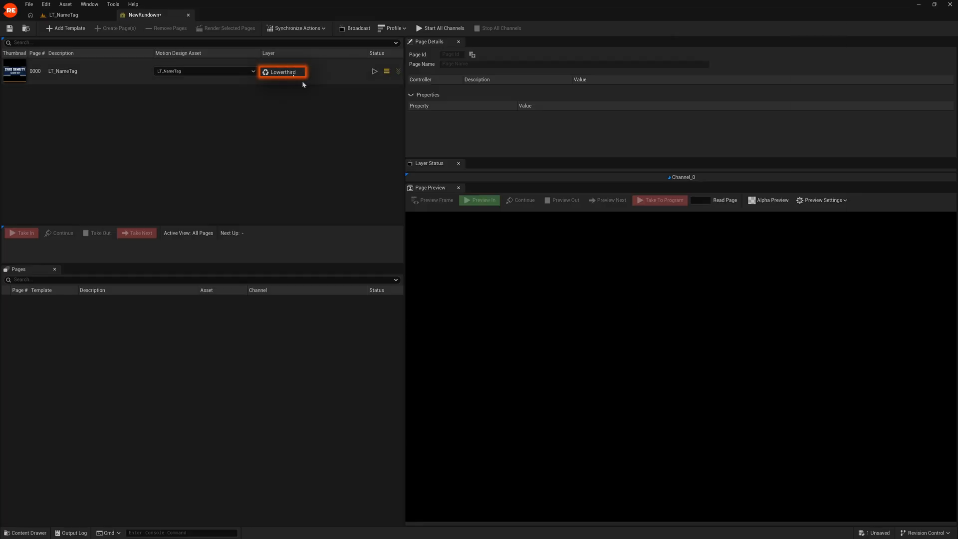
Step: Add a second template to the rundown using the ChannelBug level as its asset
right_click(158, 116)
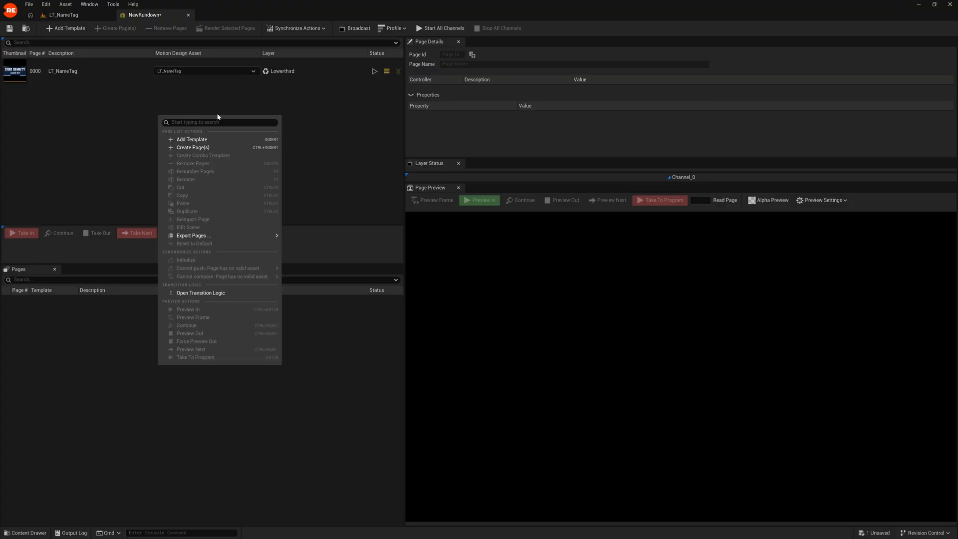
click(201, 142)
click(234, 95)
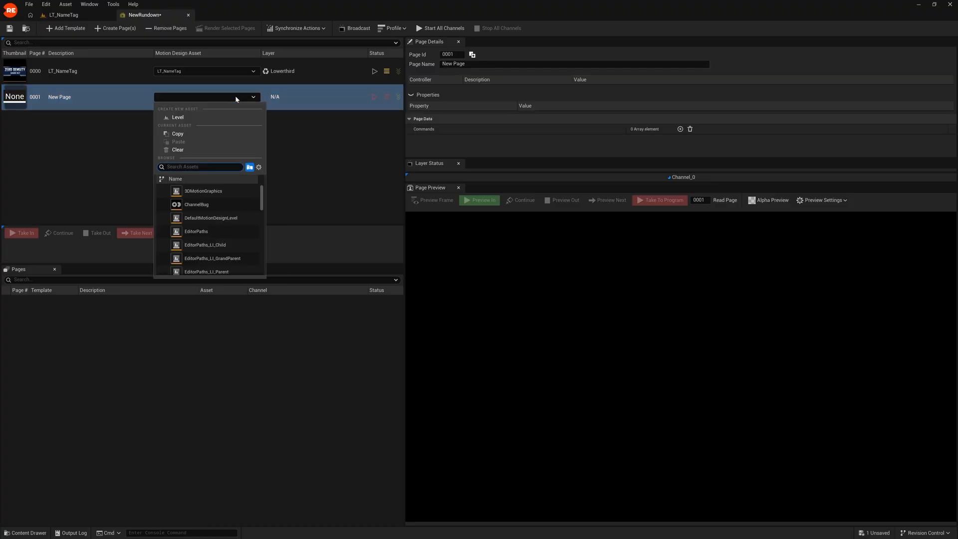
click(193, 205)
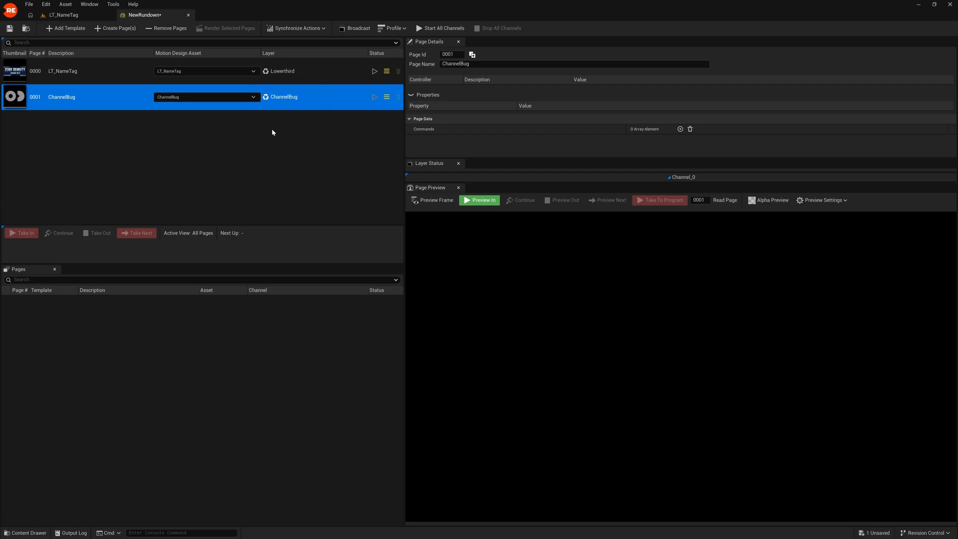
Step: Add a third template to the rundown using the LT_TeamLogos level as its asset
right_click(214, 130)
click(246, 156)
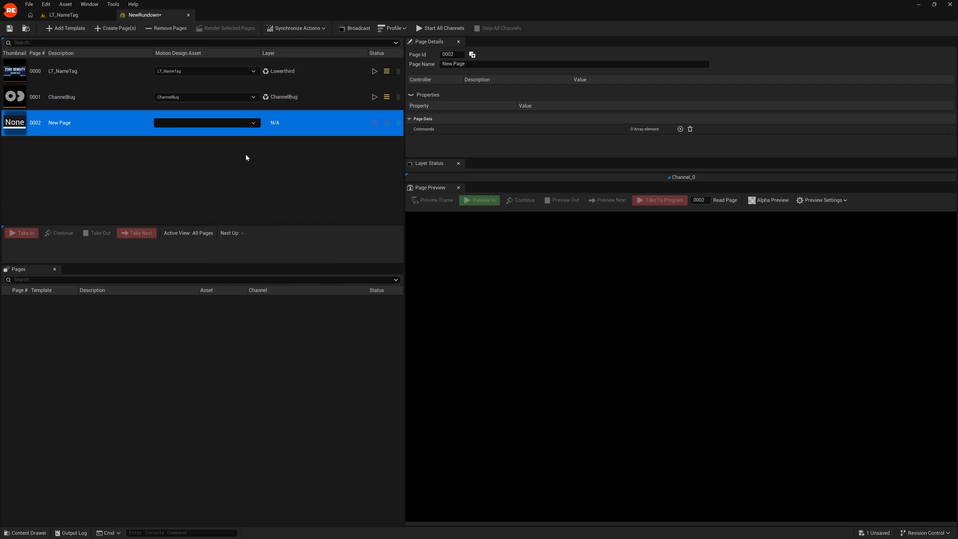
click(235, 123)
scroll(194, 235, down, 5)
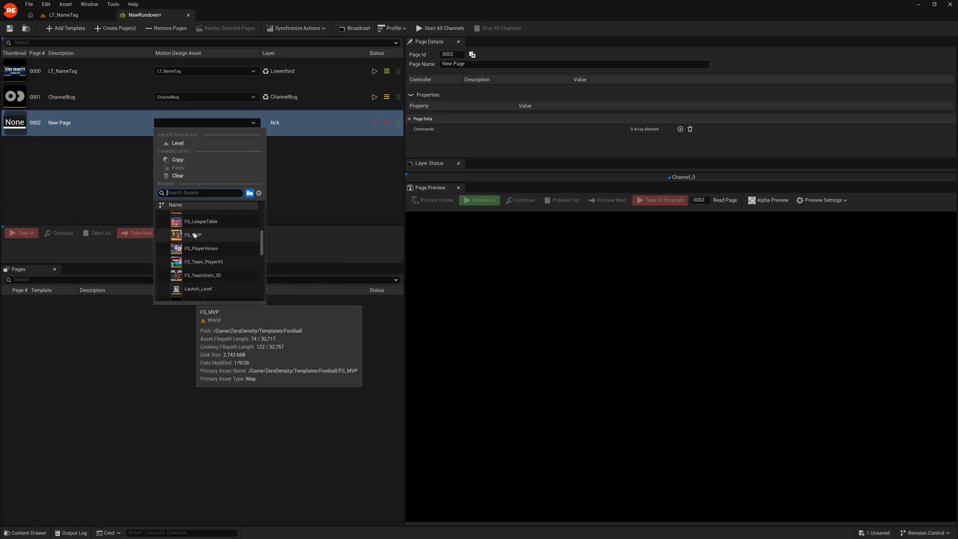
scroll(195, 235, down, 3)
click(204, 284)
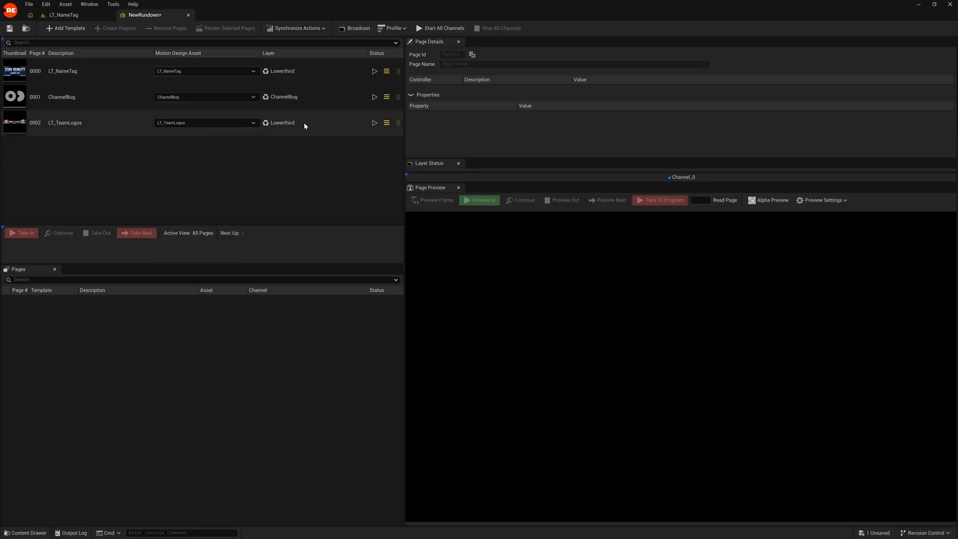
Step: Create rundown pages from the LT_NameTag, LT_TeamLogos and ChannelBug templates, in that order
double_click(65, 71)
drag(68, 131, 154, 327)
drag(120, 100, 184, 334)
Step: Preview the LT_NameTag page in, advance the preview to the LT_TeamLogos page, and compare the two lower-third pages
click(185, 303)
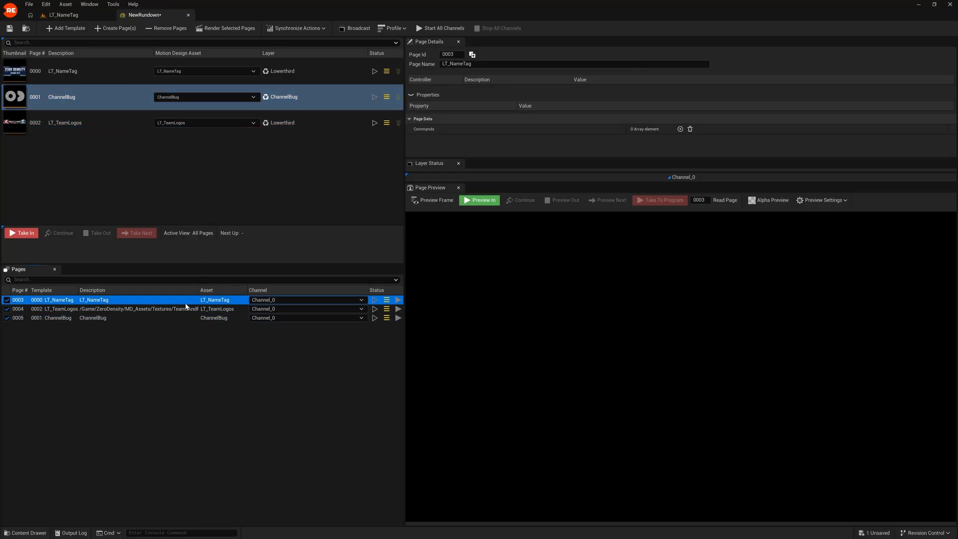
click(480, 200)
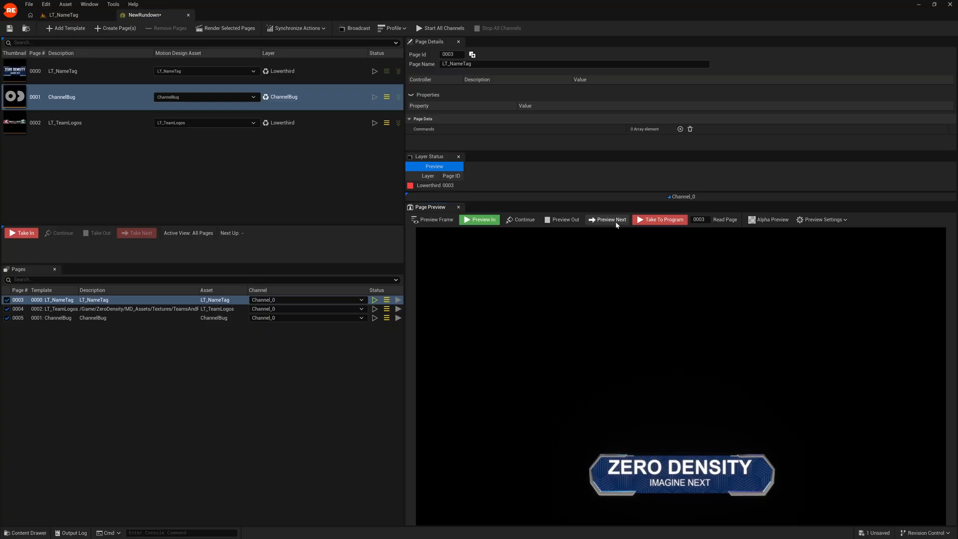
click(610, 219)
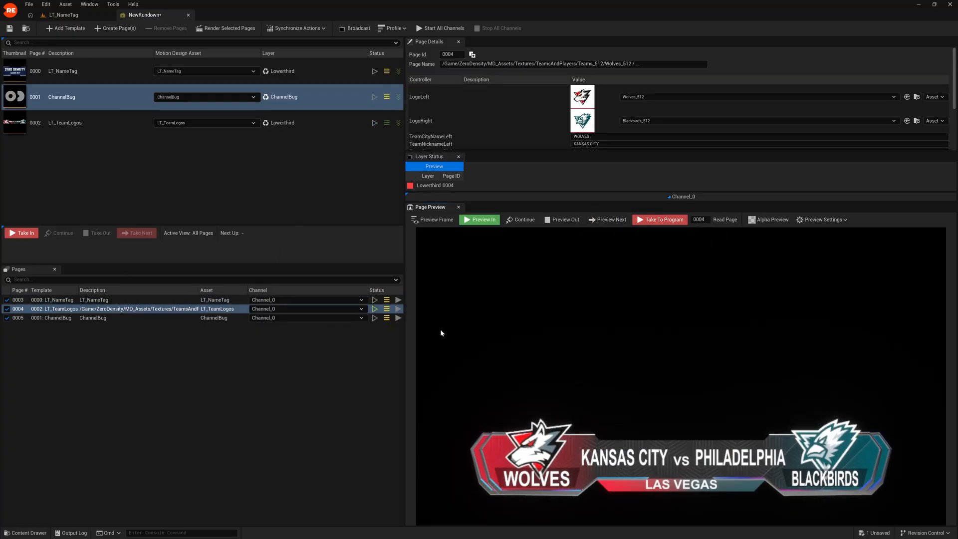
click(218, 299)
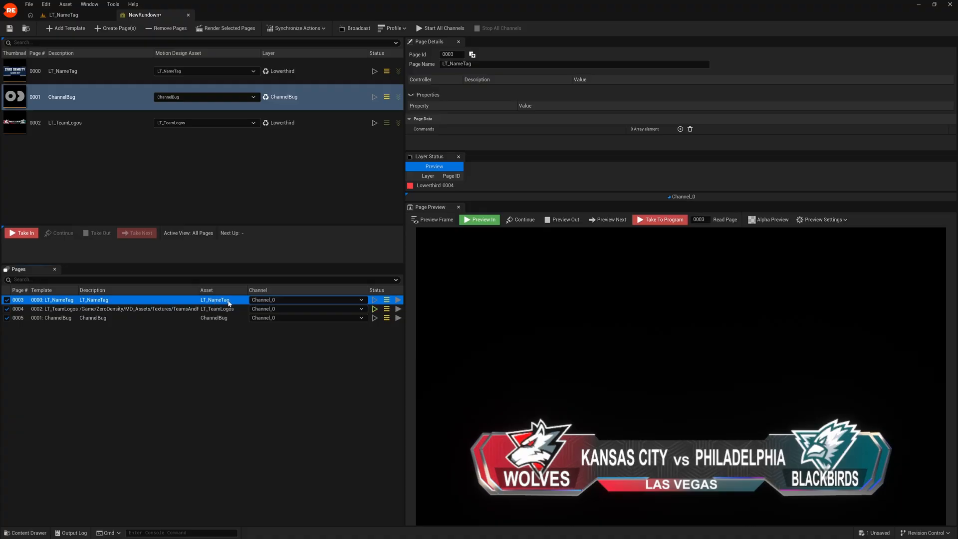
click(234, 309)
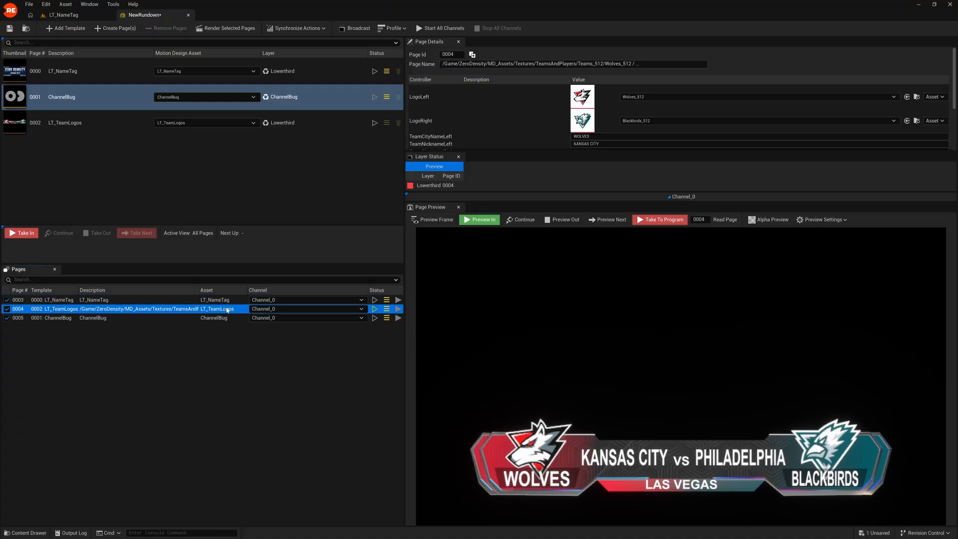
Step: Preview the ChannelBug page alongside the team logos, and advance the preview through the LT_NameTag and LT_TeamLogos pages
click(282, 100)
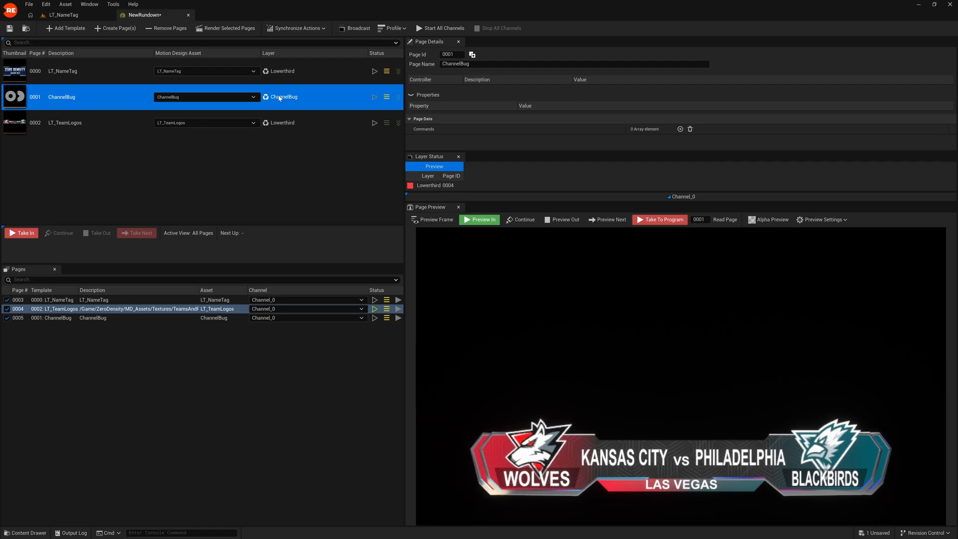
click(210, 317)
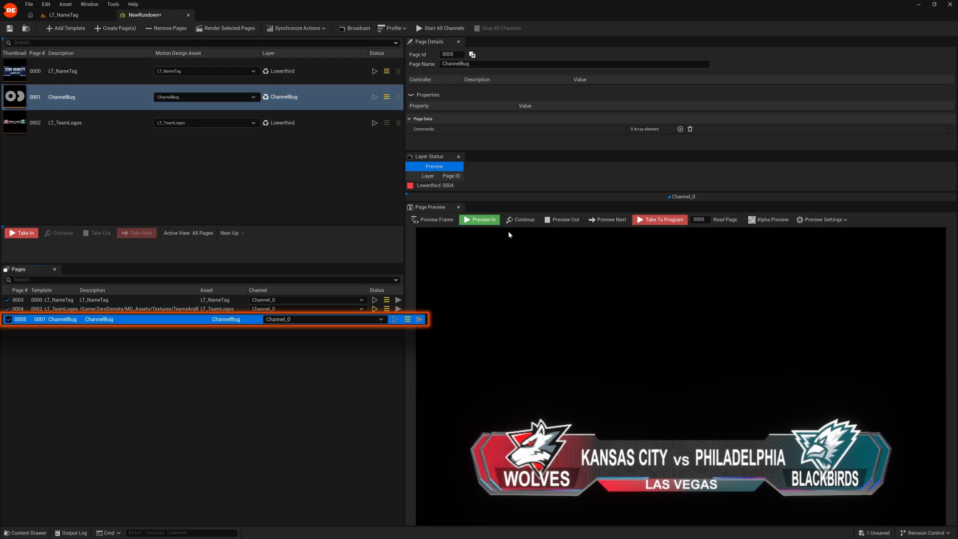
click(479, 220)
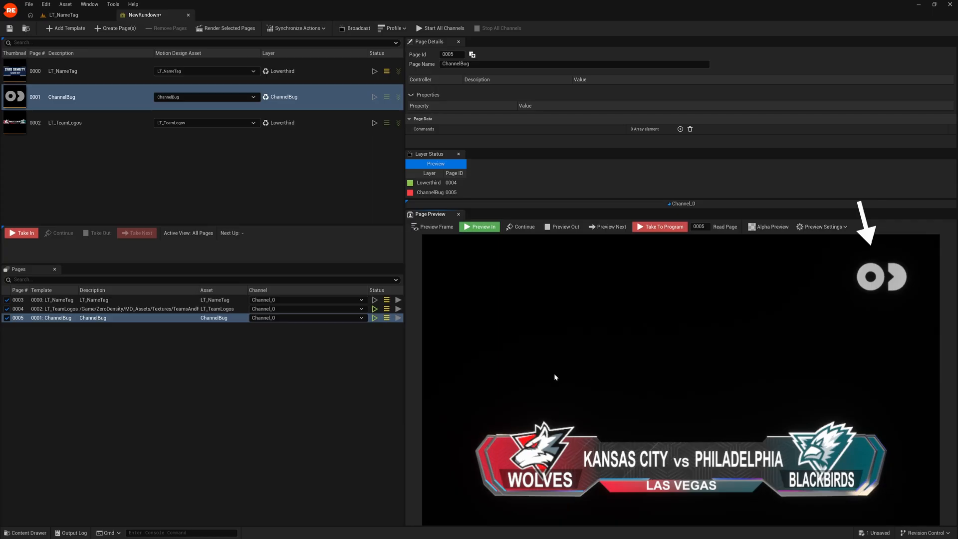
click(609, 226)
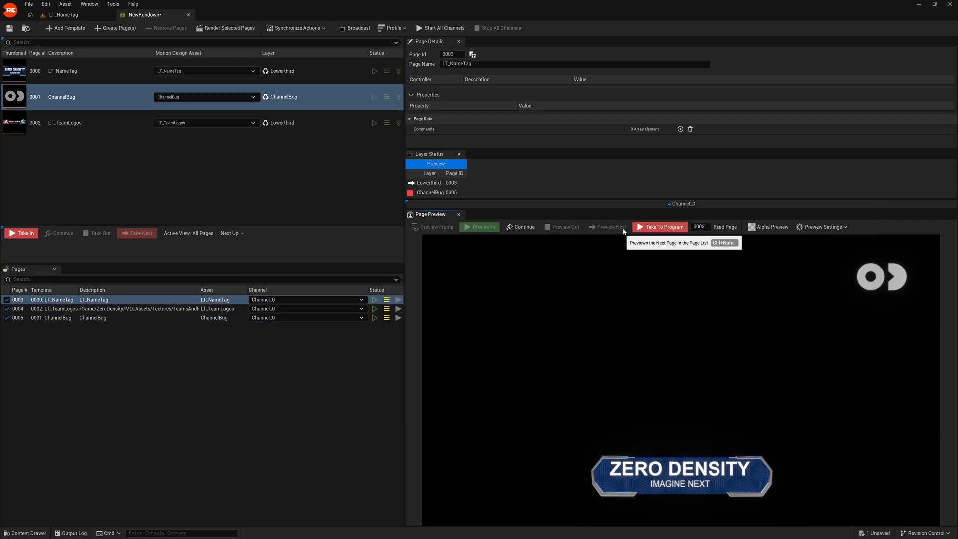
click(623, 230)
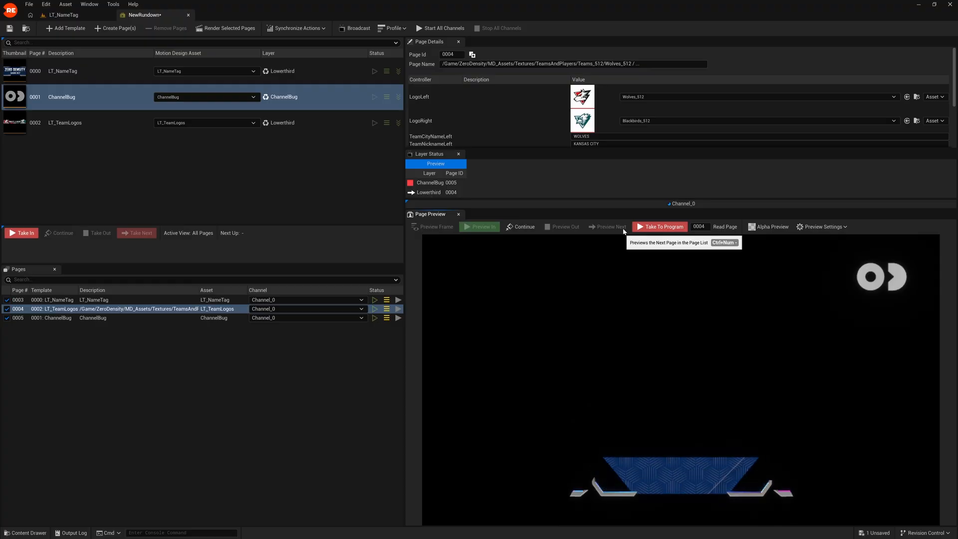